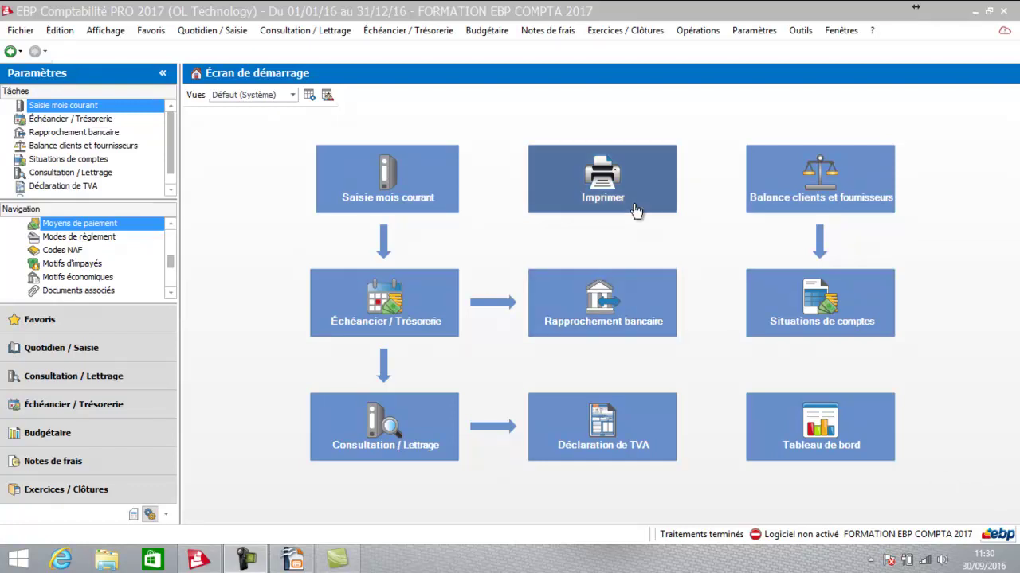
Step: Open the general chart of accounts (Plan comptable général) from the Open Guide Paramètres
{"action": "left_click", "coordinate": [84, 113]}
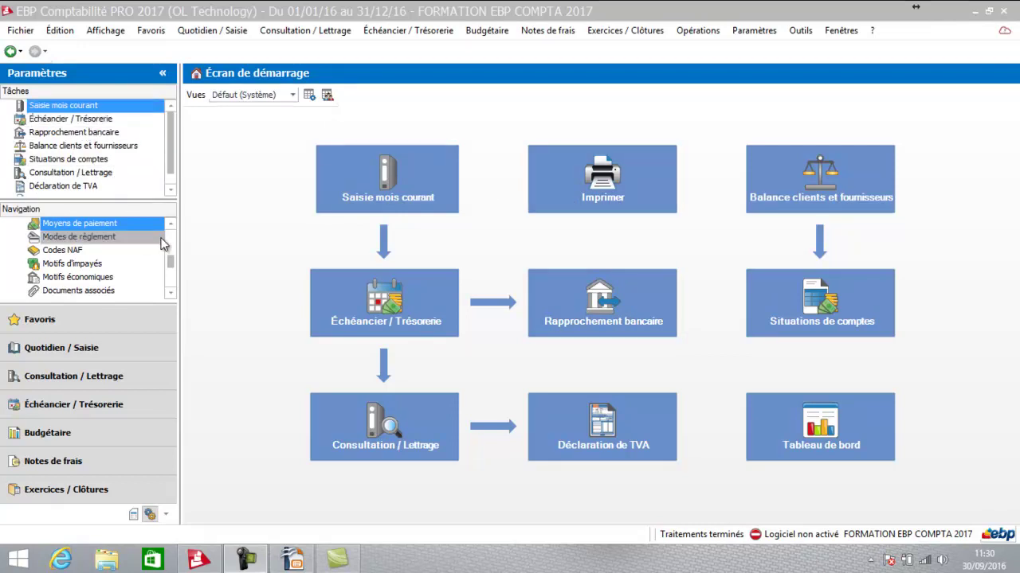
{"action": "left_click_drag", "start_coordinate": [173, 265], "coordinate": [189, 225]}
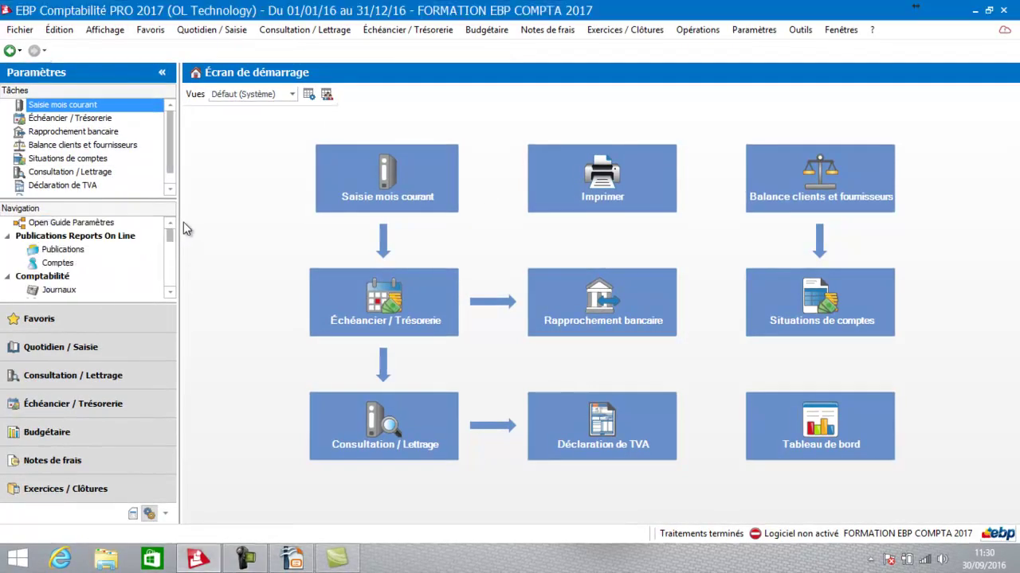
{"action": "left_click", "coordinate": [93, 226]}
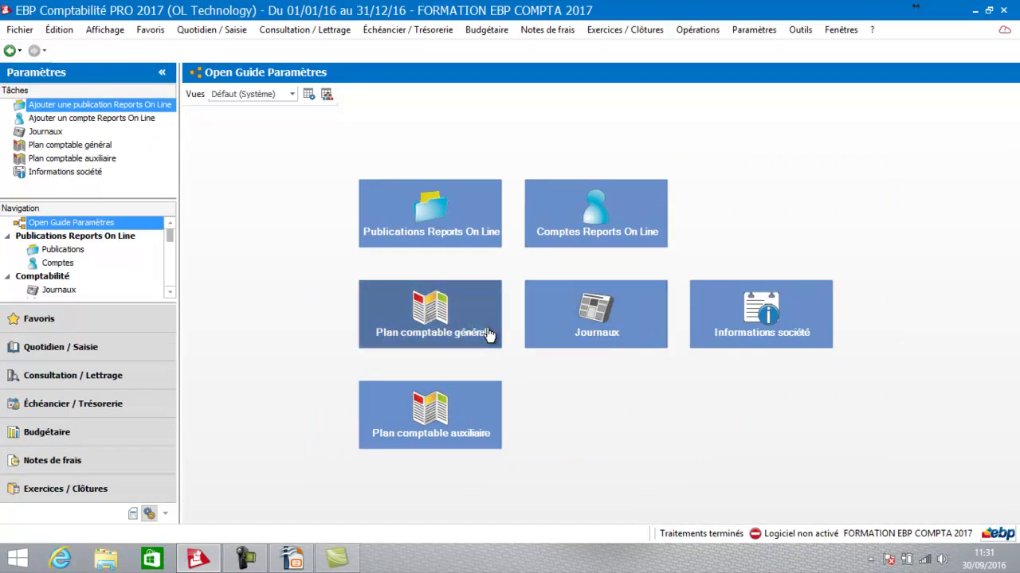
{"action": "left_click", "coordinate": [438, 332]}
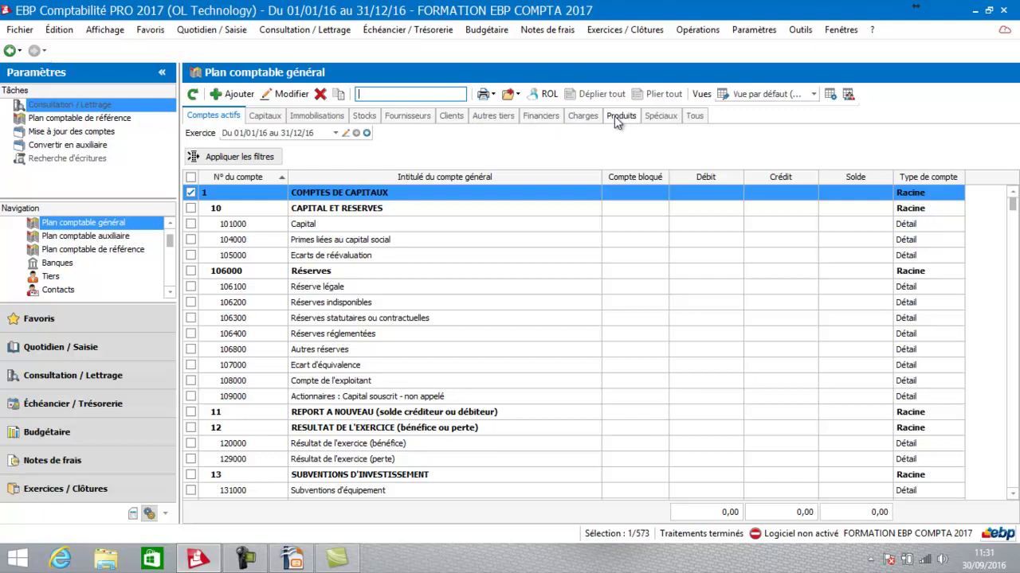
Step: Look through the Capitaux accounts, and search the Immobilisations accounts for "info"
{"action": "left_click", "coordinate": [260, 117]}
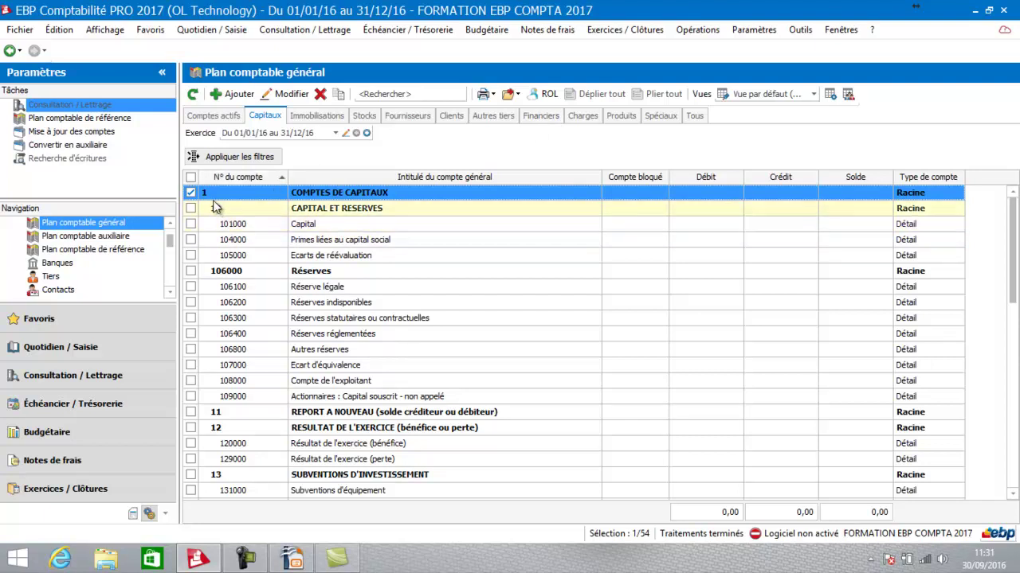
{"action": "left_click", "coordinate": [279, 194]}
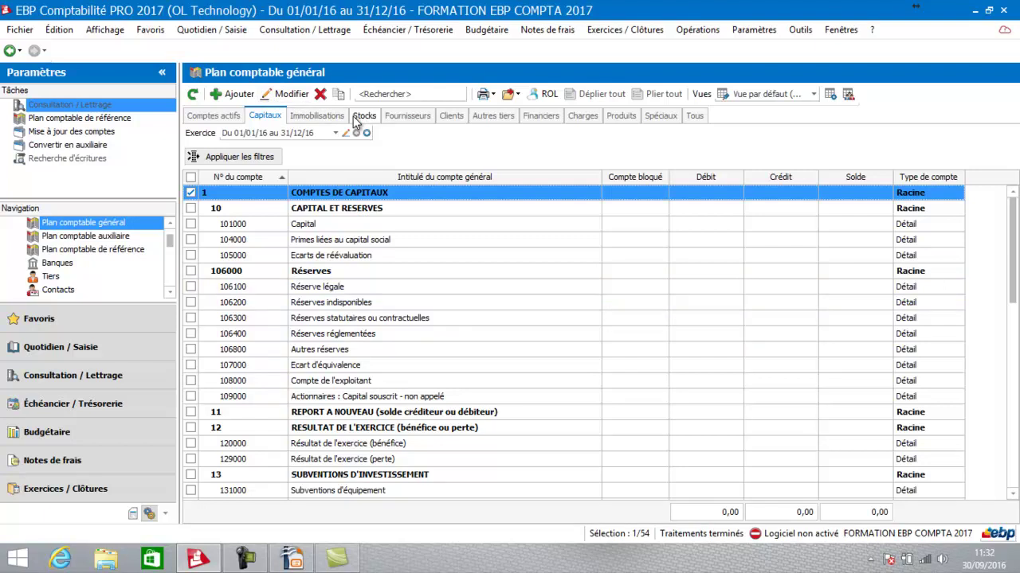
{"action": "left_click", "coordinate": [327, 116]}
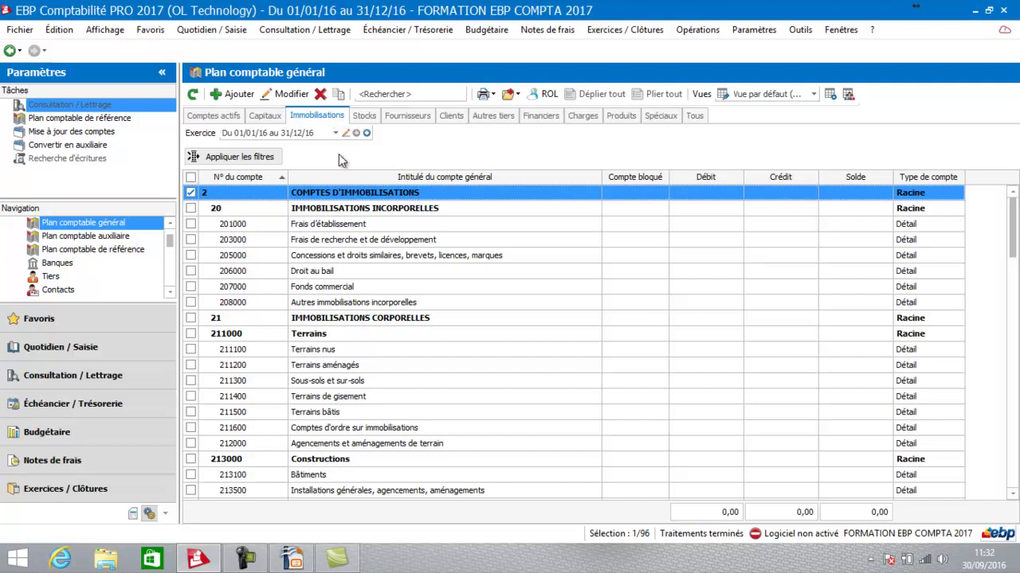
{"action": "left_click", "coordinate": [367, 93]}
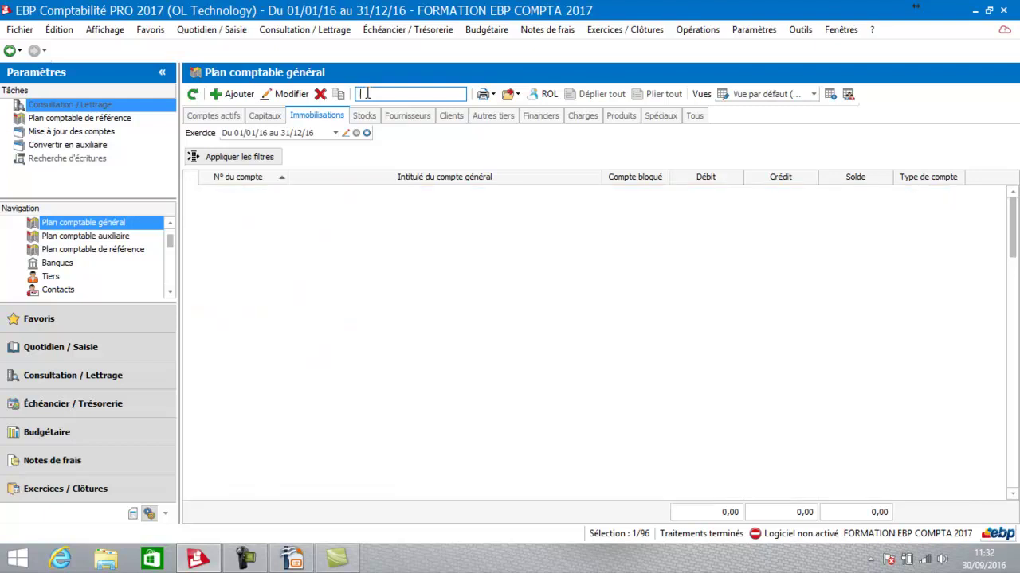
{"action": "type", "text": "info"}
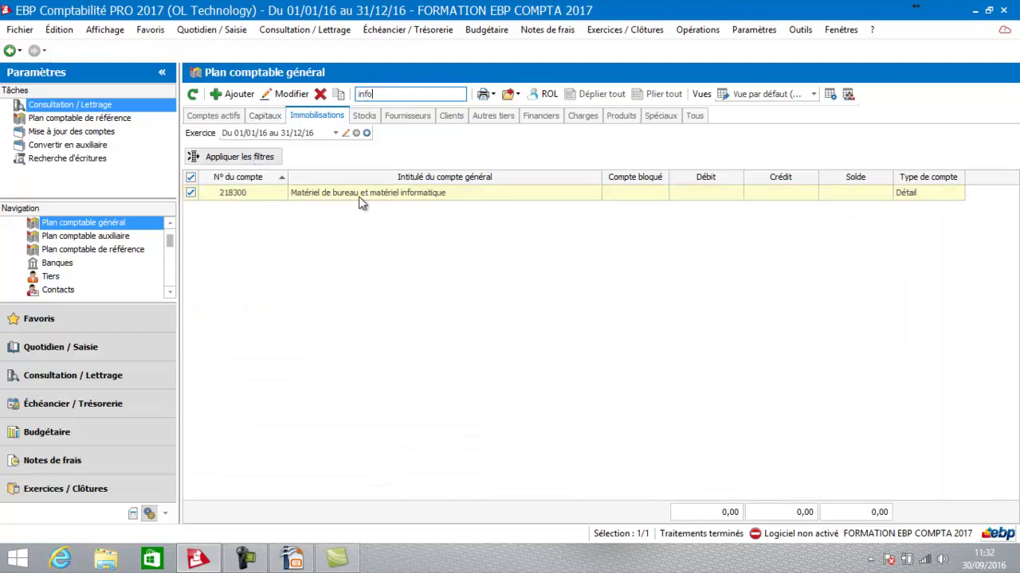
{"action": "left_click", "coordinate": [250, 192]}
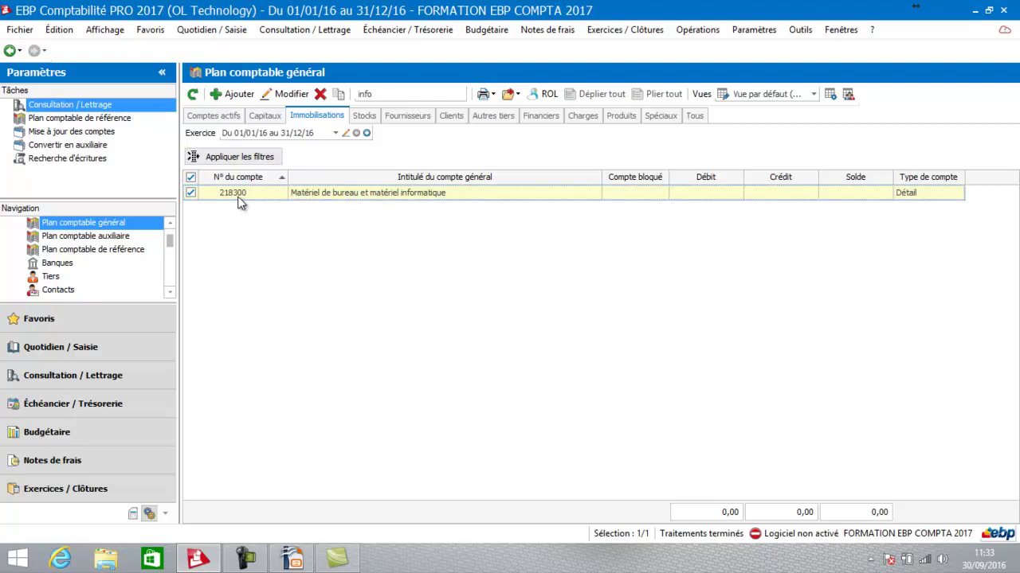
Step: Create general account 218310 with the title "ORDINATEUR HP 600 TX" and save it
{"action": "left_click", "coordinate": [239, 93]}
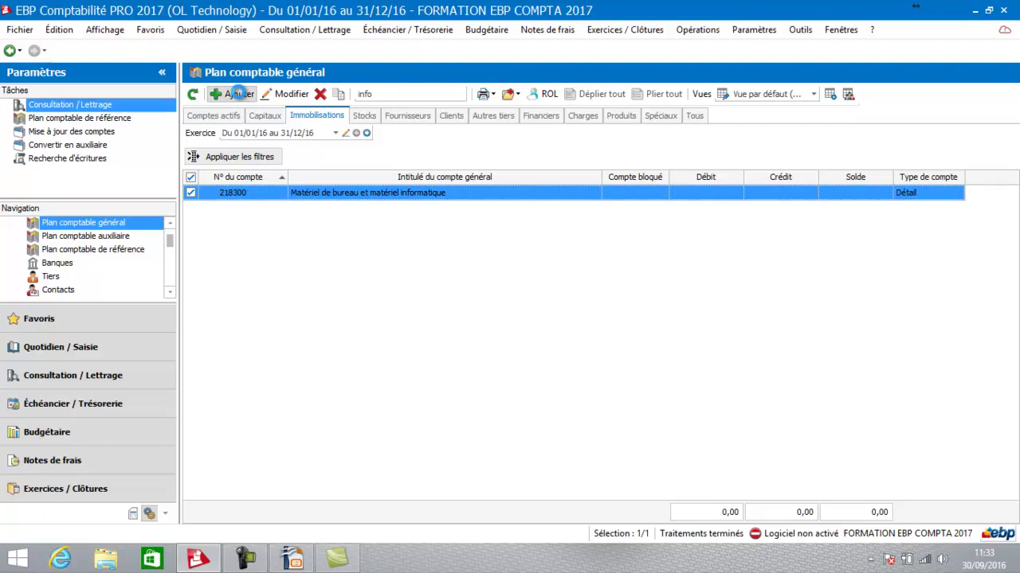
{"action": "type", "text": "21"}
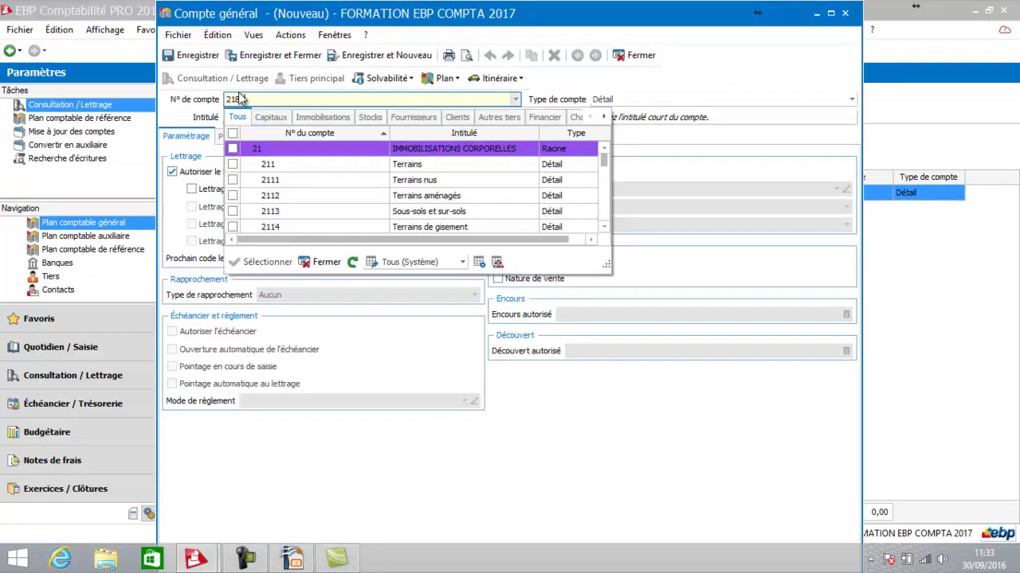
{"action": "type", "text": "831"}
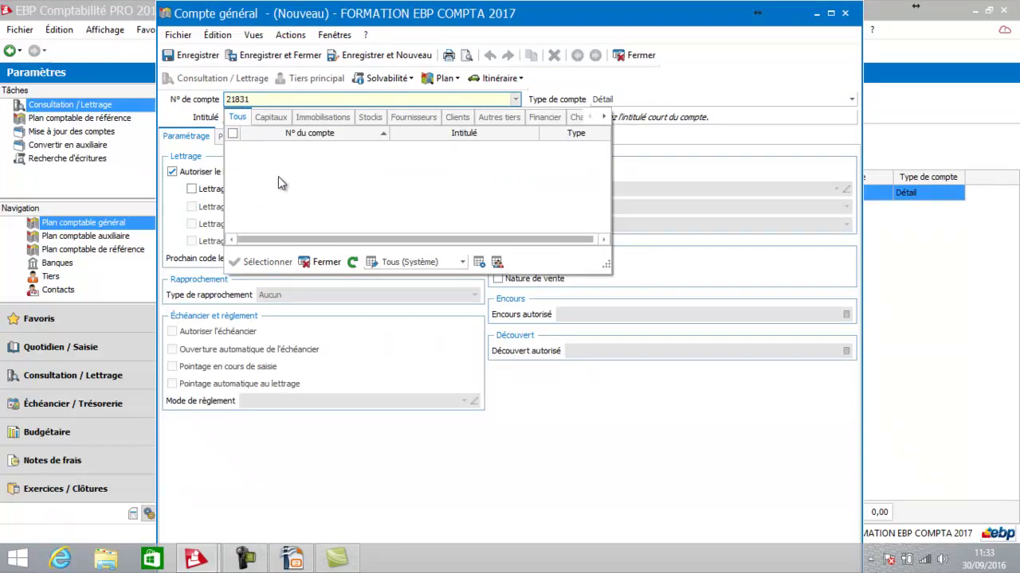
{"action": "type", "text": "0"}
{"action": "left_click", "coordinate": [322, 262]}
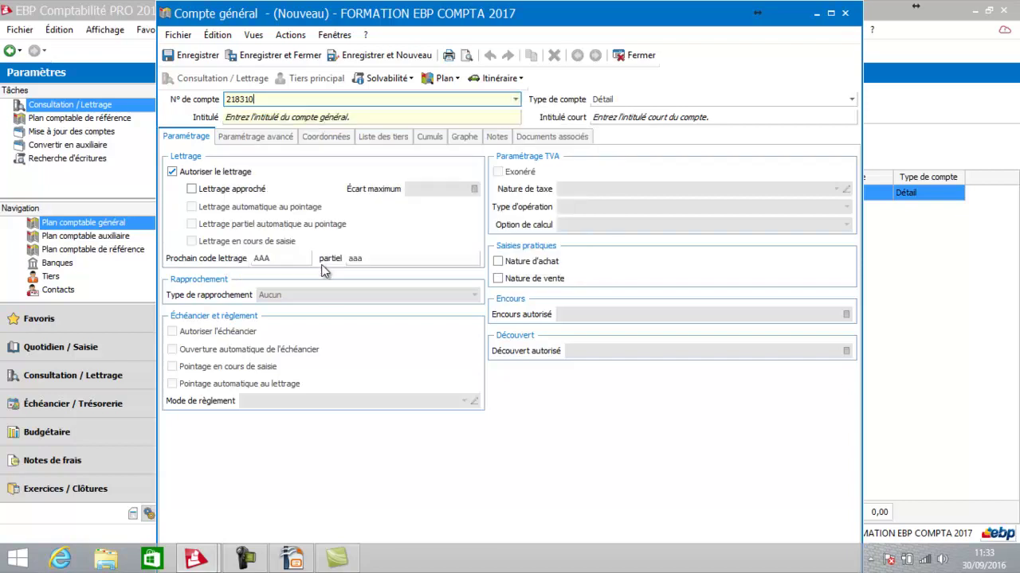
{"action": "left_click", "coordinate": [371, 118]}
{"action": "left_click", "coordinate": [233, 120]}
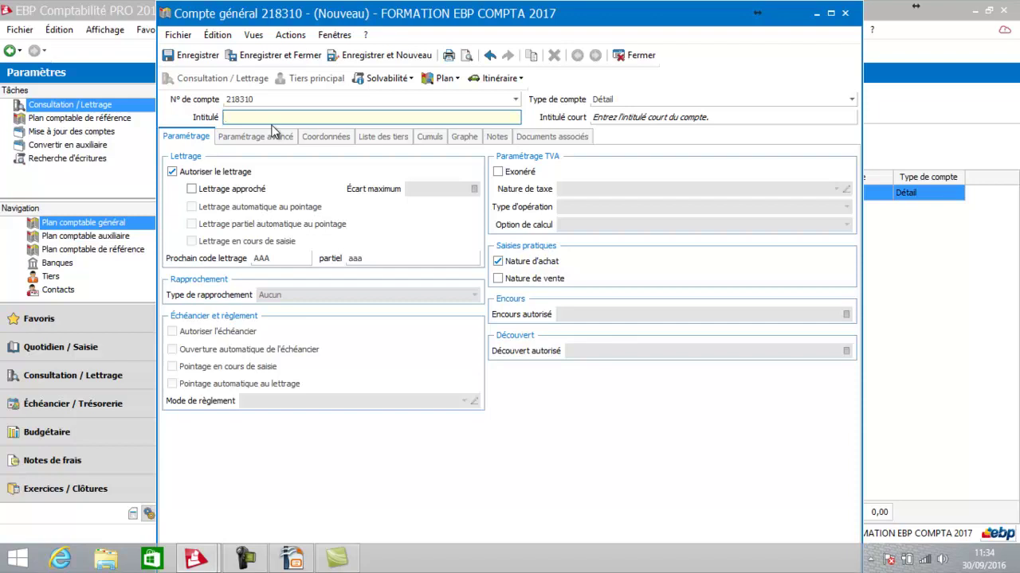
{"action": "type", "text": "ORDINATEUR HP 600 TX"}
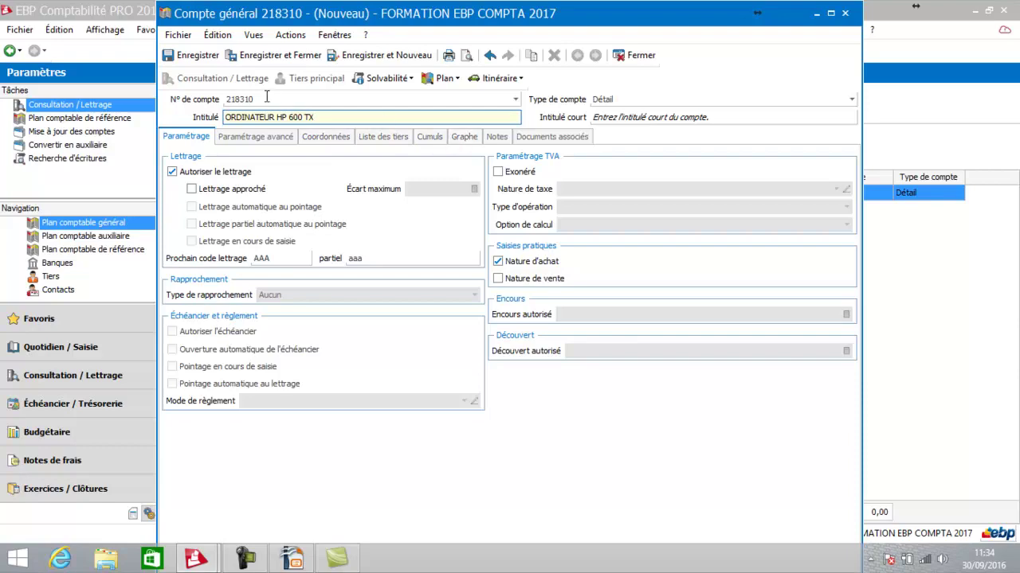
{"action": "left_click", "coordinate": [284, 61]}
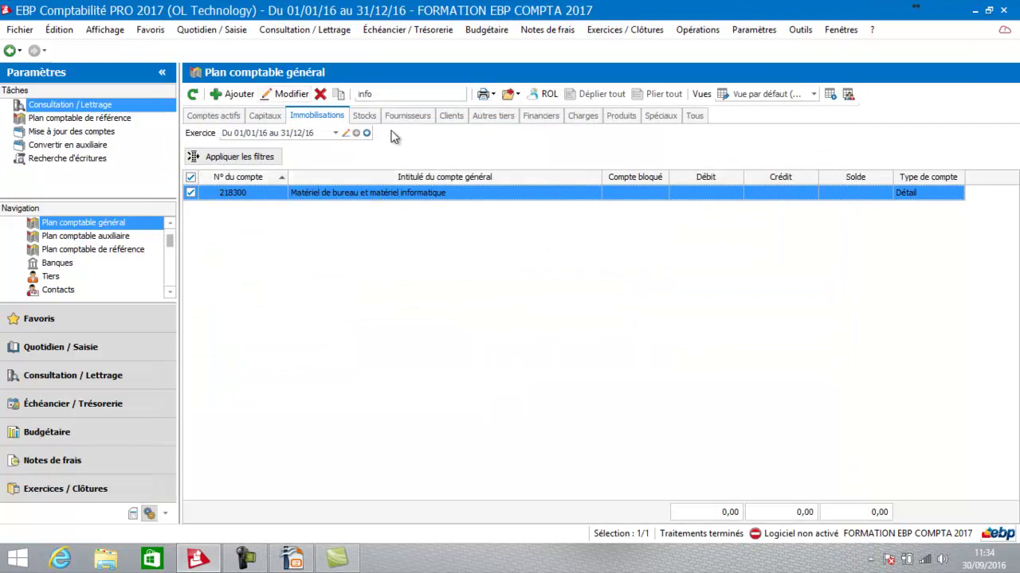
Step: Clear the search filter on the Stocks accounts and view the record of account 371000, Marchandises (ou groupe) A
{"action": "left_click", "coordinate": [363, 116]}
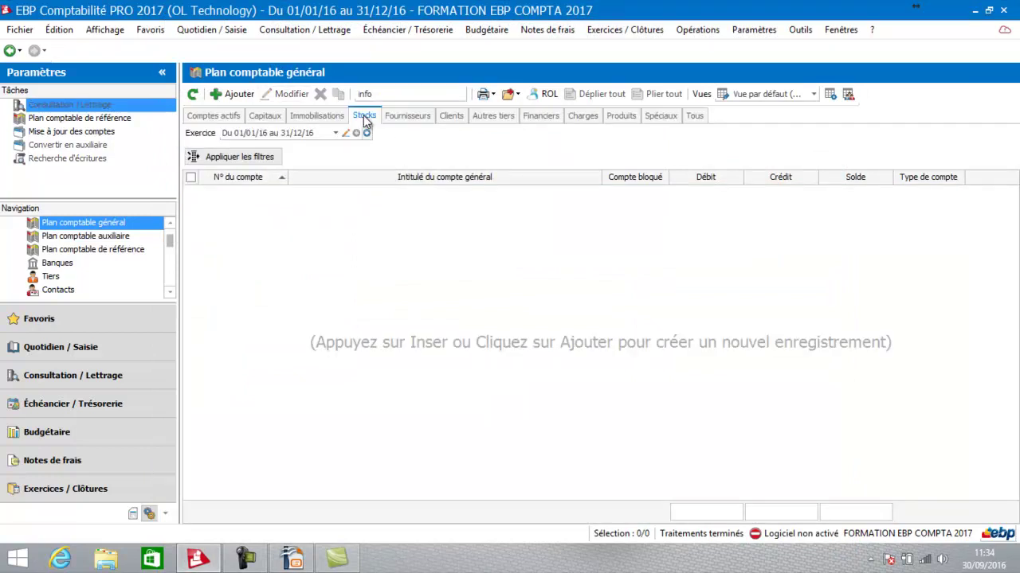
{"action": "left_click", "coordinate": [396, 94]}
{"action": "key", "text": "BackSpace"}
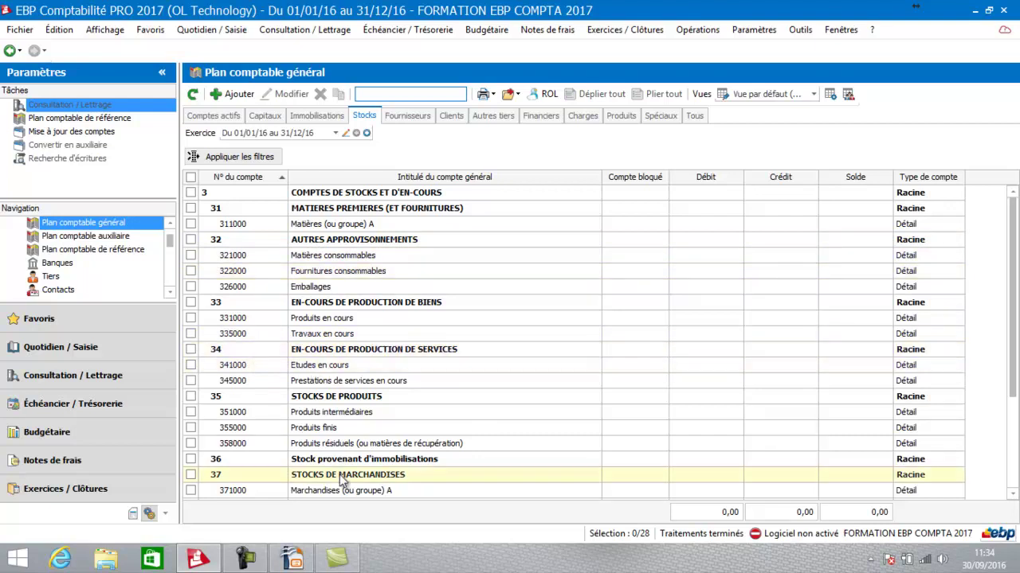
{"action": "scroll", "coordinate": [1013, 360], "scroll_direction": "down", "scroll_amount": 2}
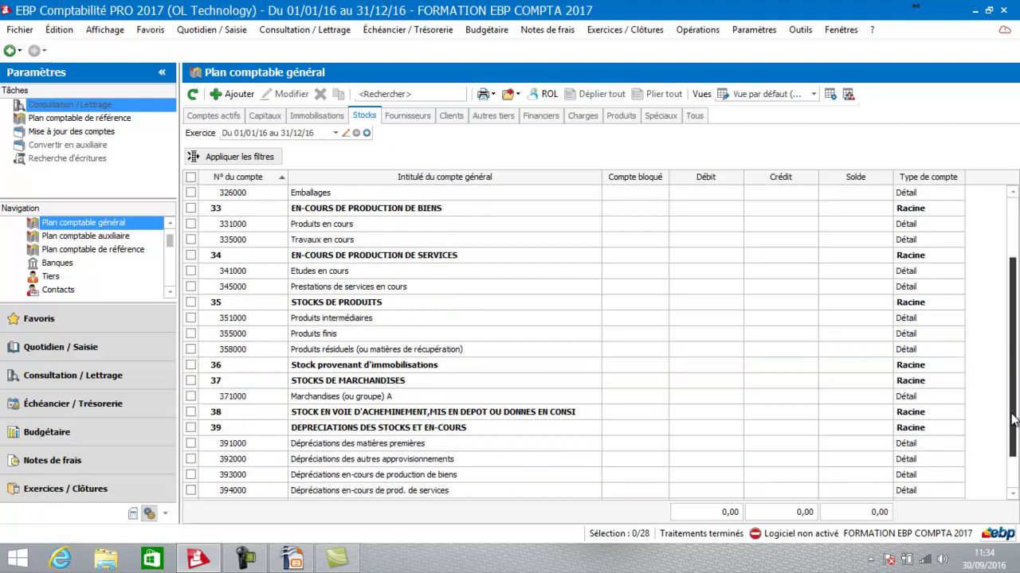
{"action": "left_click", "coordinate": [256, 396]}
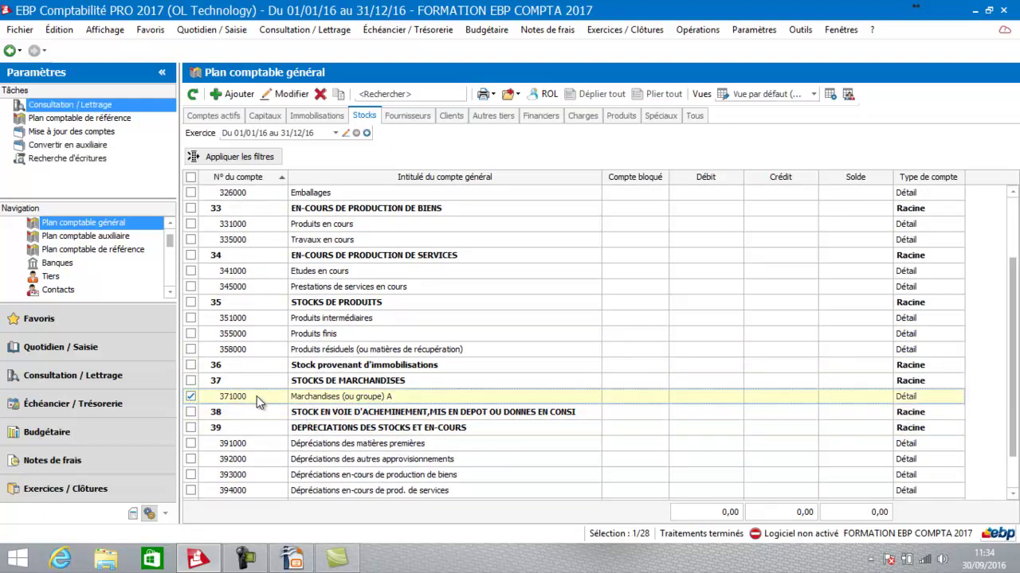
{"action": "double_click", "coordinate": [257, 396]}
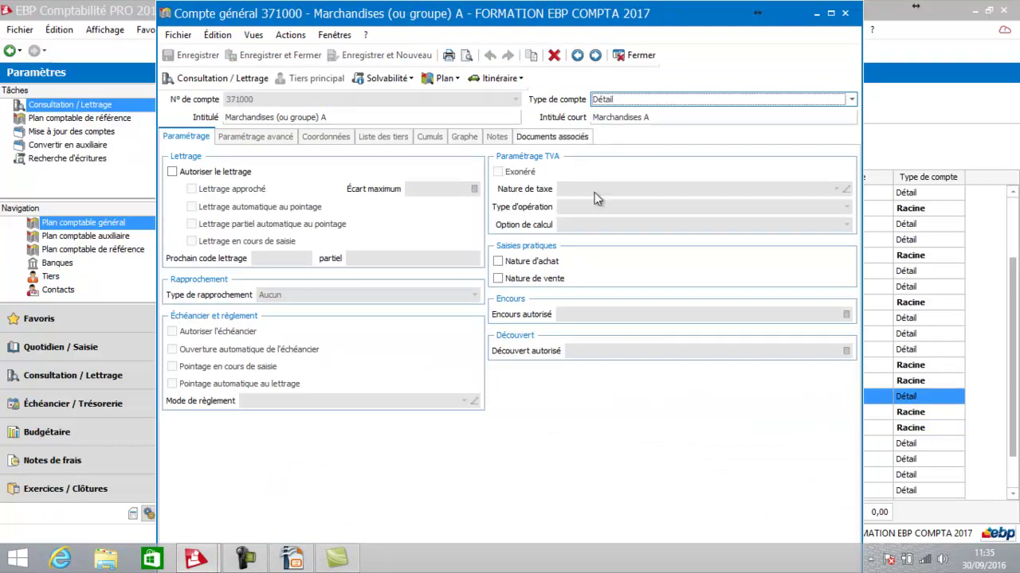
{"action": "left_click", "coordinate": [644, 57]}
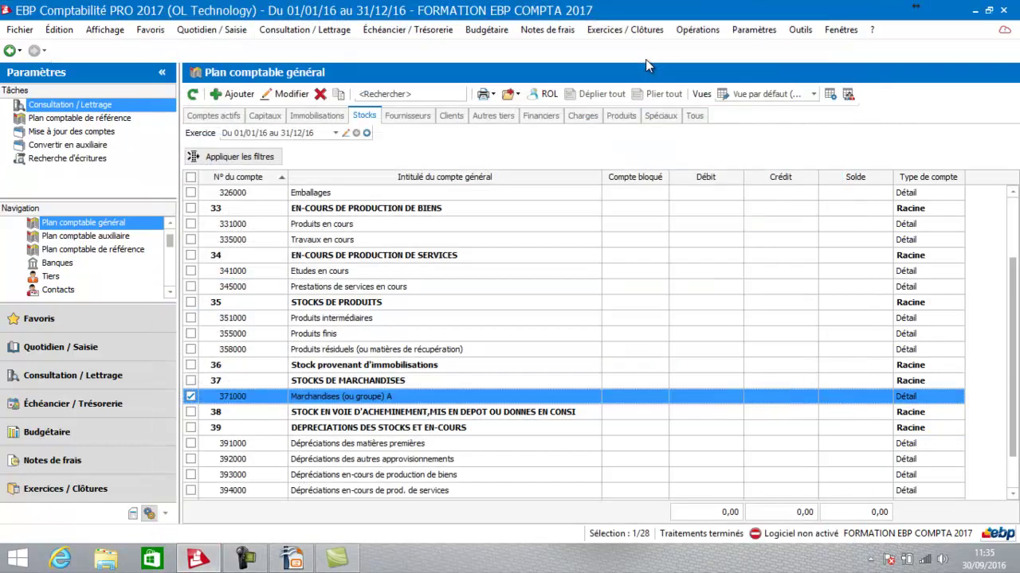
Step: Among the Capitaux accounts, create general account 164100 with the title "emprunt informatique" and save it
{"action": "left_click", "coordinate": [264, 116]}
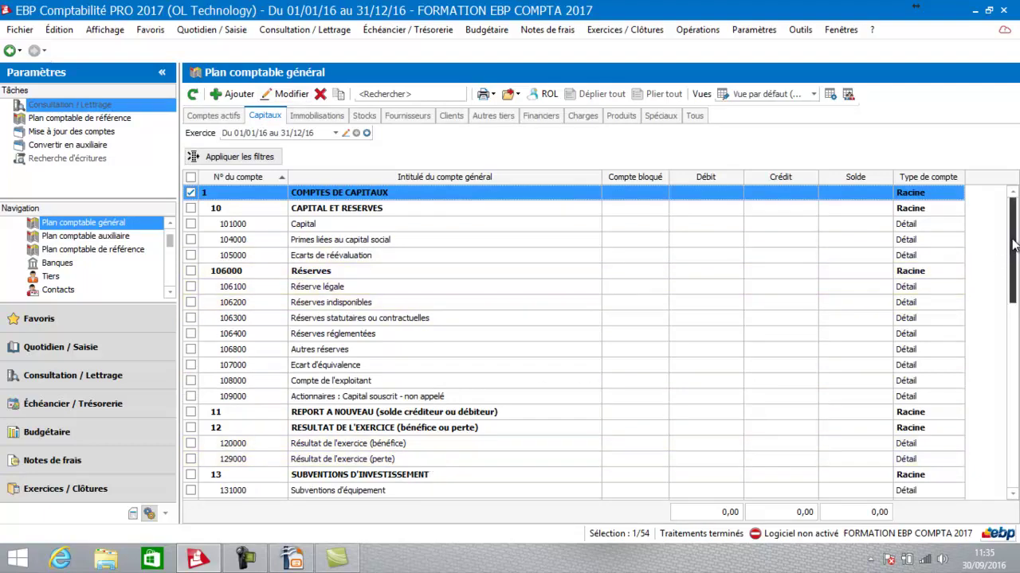
{"action": "left_click_drag", "start_coordinate": [1013, 247], "coordinate": [1016, 428]}
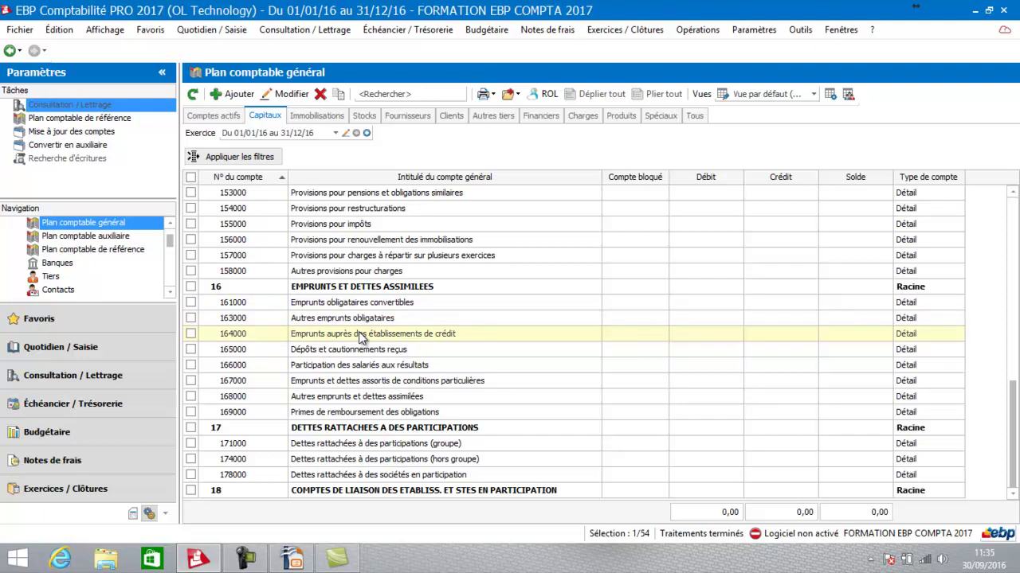
{"action": "left_click", "coordinate": [239, 94]}
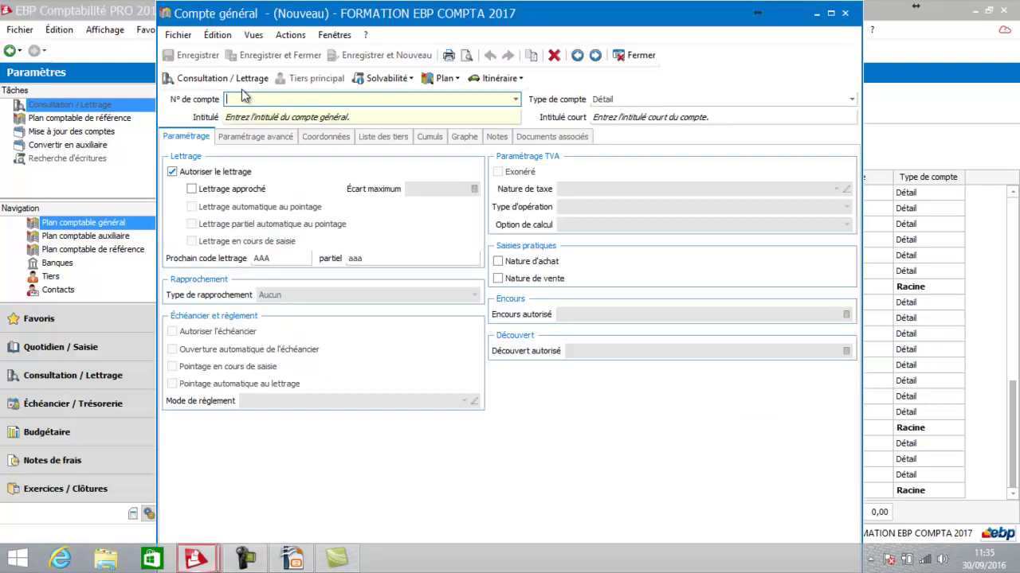
{"action": "type", "text": "164"}
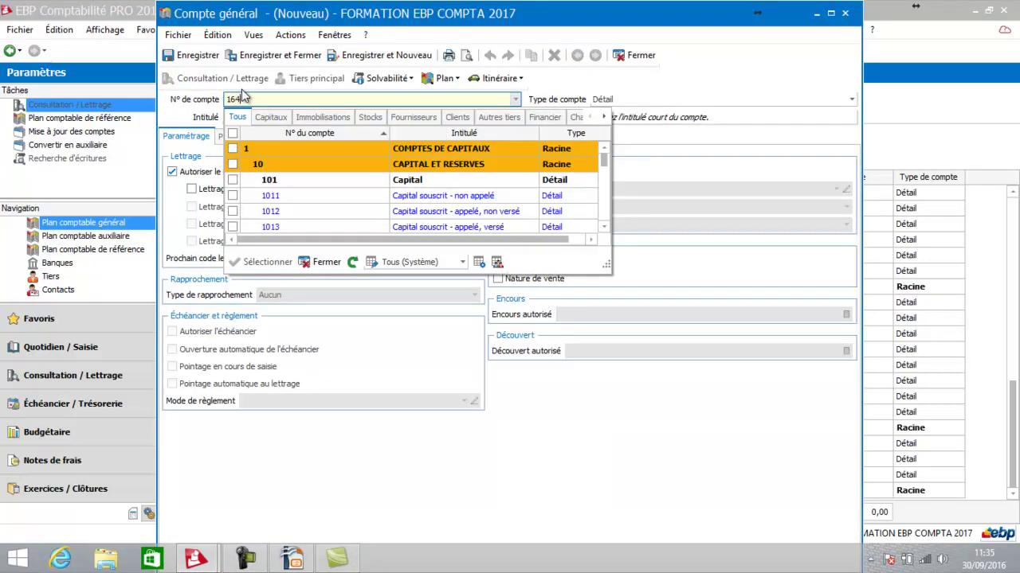
{"action": "type", "text": "000"}
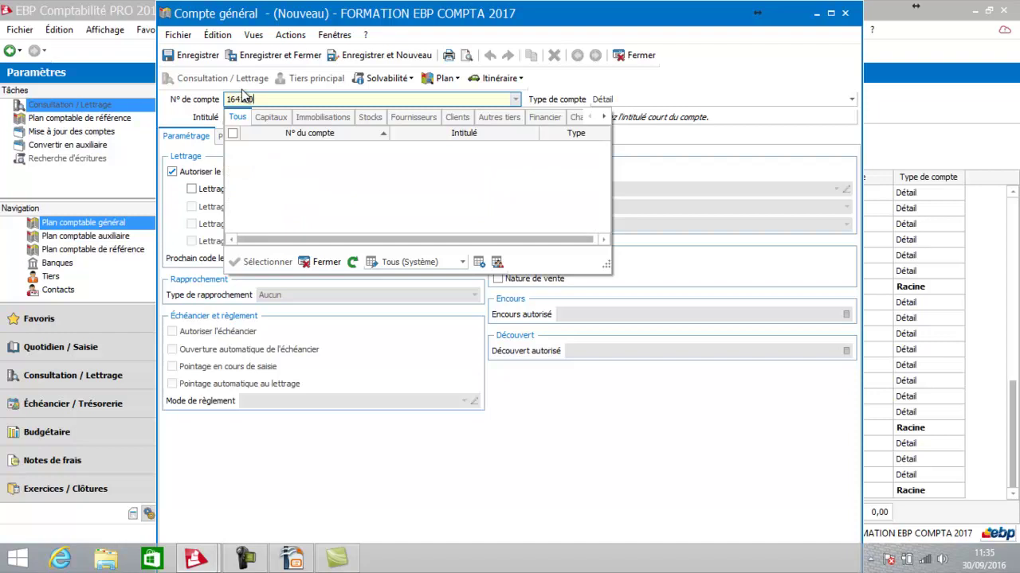
{"action": "left_click", "coordinate": [324, 262]}
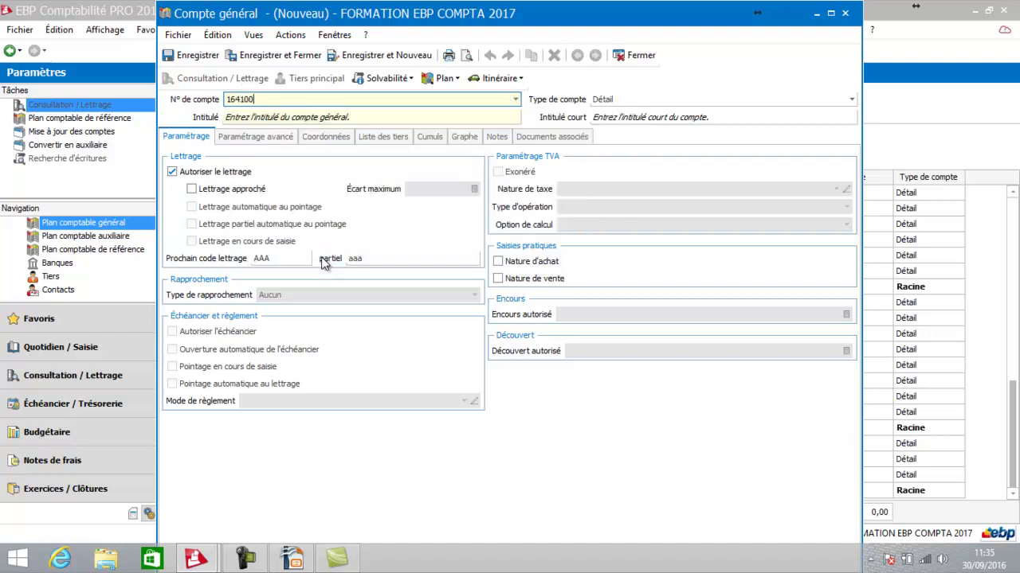
{"action": "left_click", "coordinate": [310, 118]}
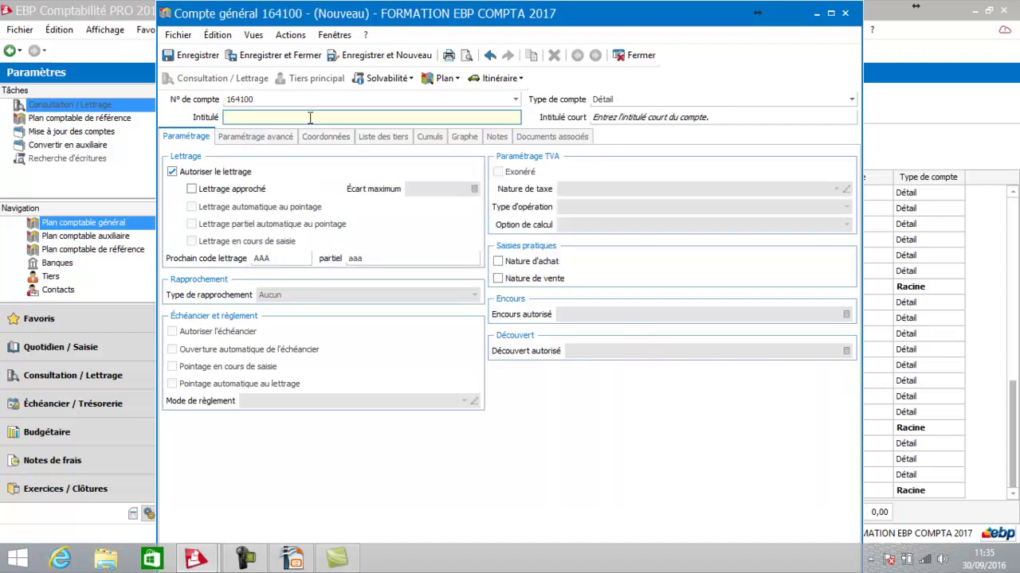
{"action": "type", "text": "emprunt informatique"}
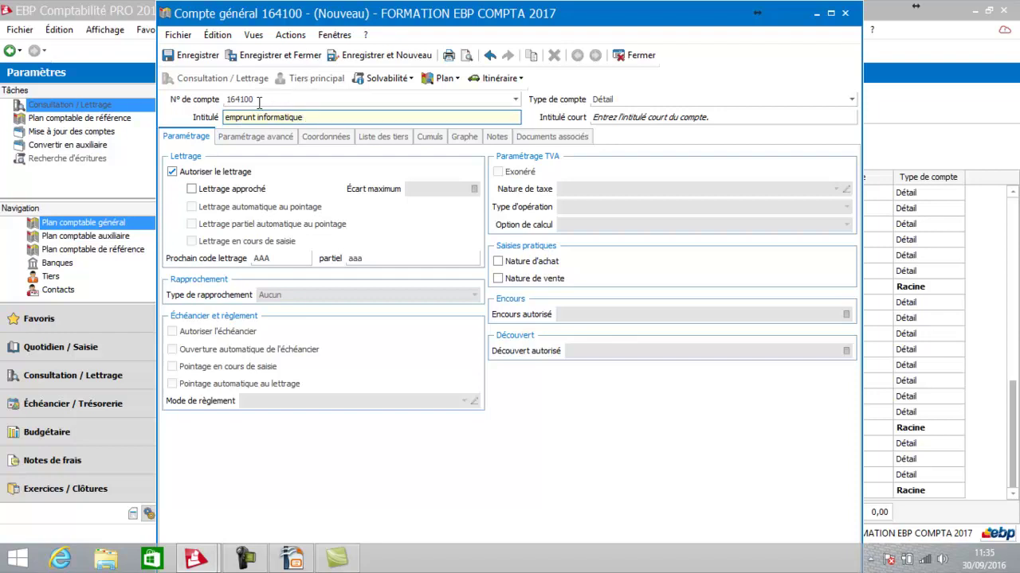
{"action": "left_click", "coordinate": [285, 56]}
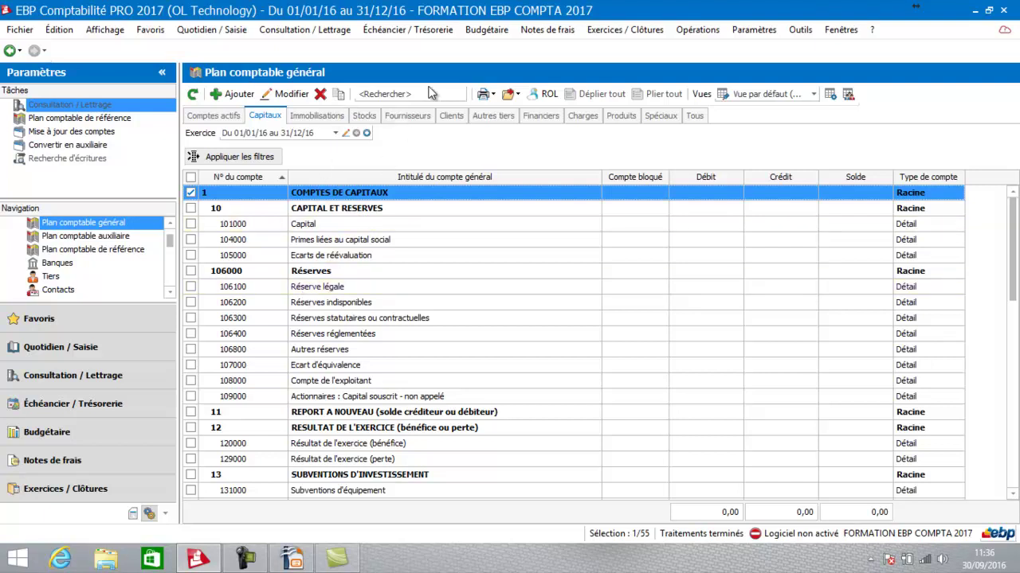
Step: Locate the ORDINATEUR HP 600 TX account in the list of Immobilisations accounts
{"action": "left_click", "coordinate": [329, 118]}
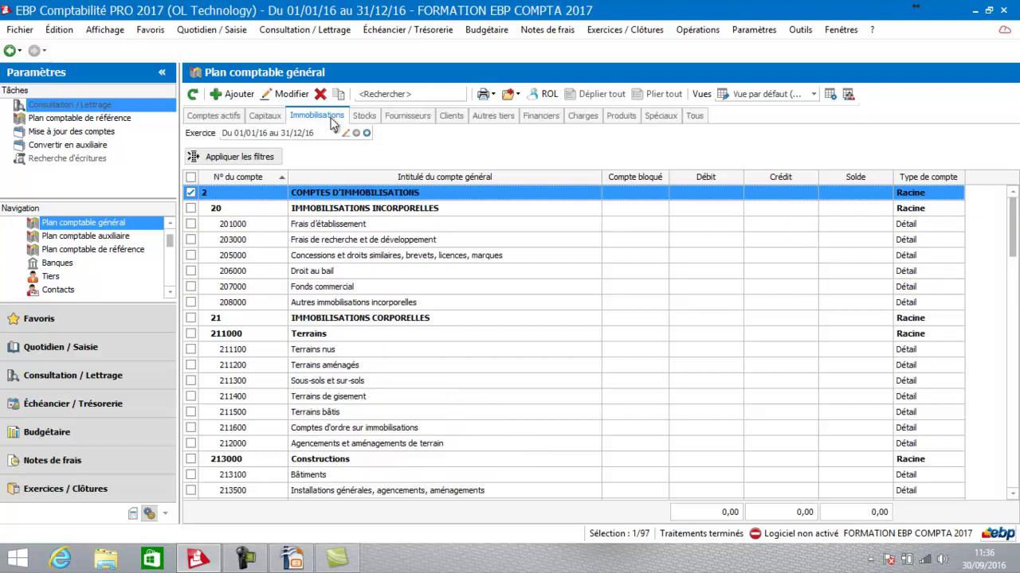
{"action": "left_click", "coordinate": [390, 94]}
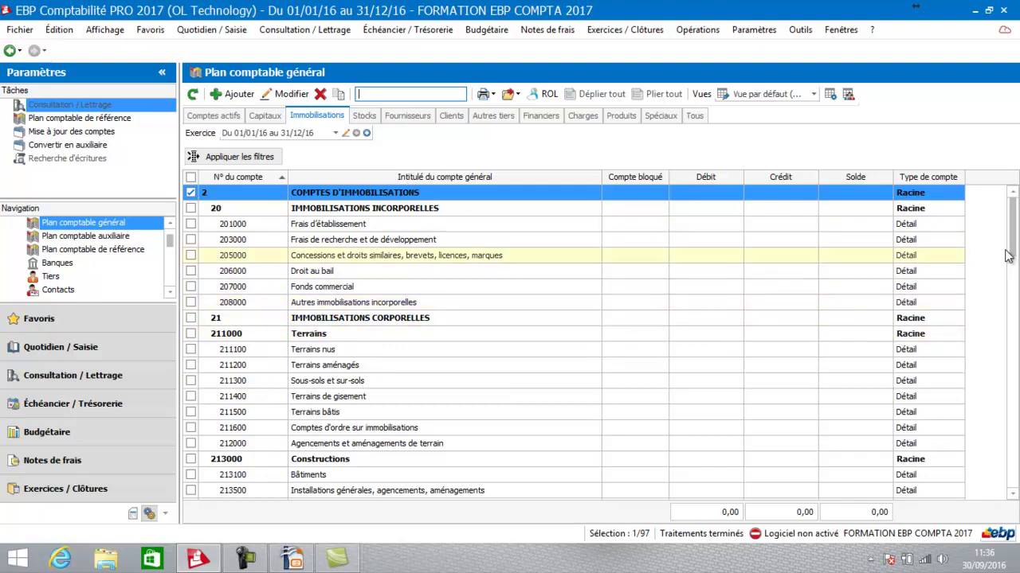
{"action": "left_click_drag", "start_coordinate": [1010, 243], "coordinate": [1014, 305]}
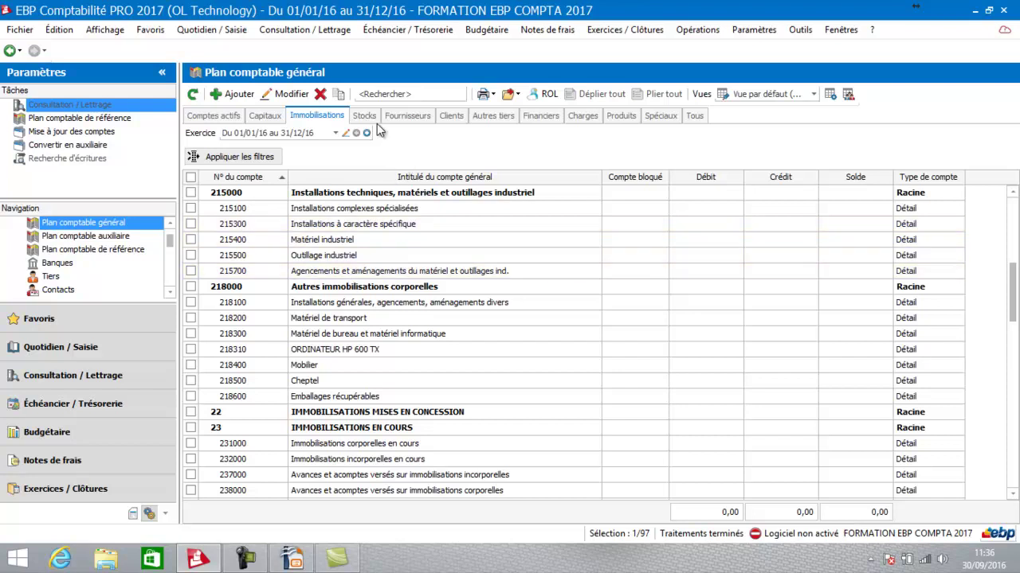
Step: View the Fournisseurs accounts of the general chart and the Autres accounts of the auxiliary chart
{"action": "left_click", "coordinate": [406, 117]}
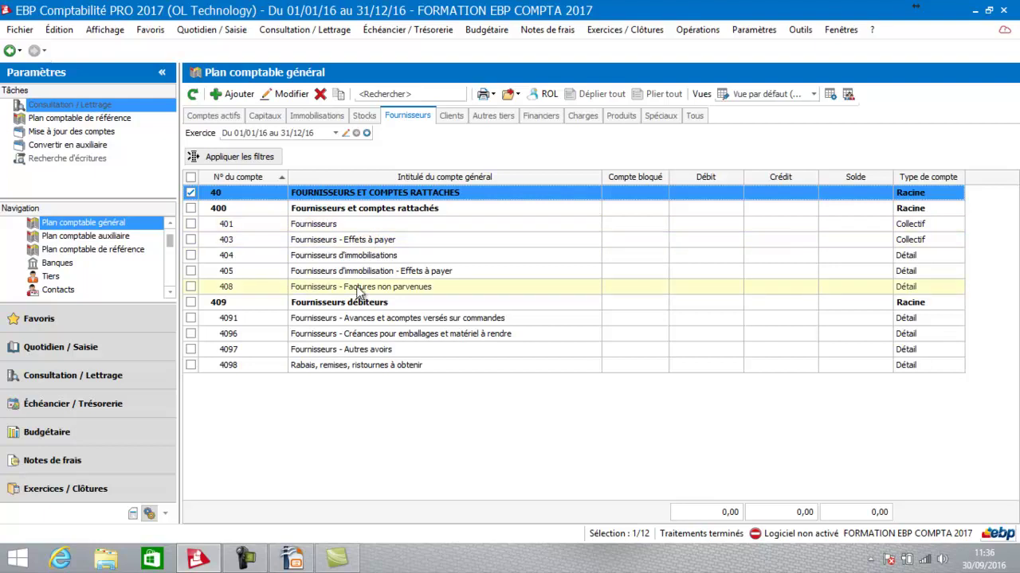
{"action": "left_click", "coordinate": [93, 238]}
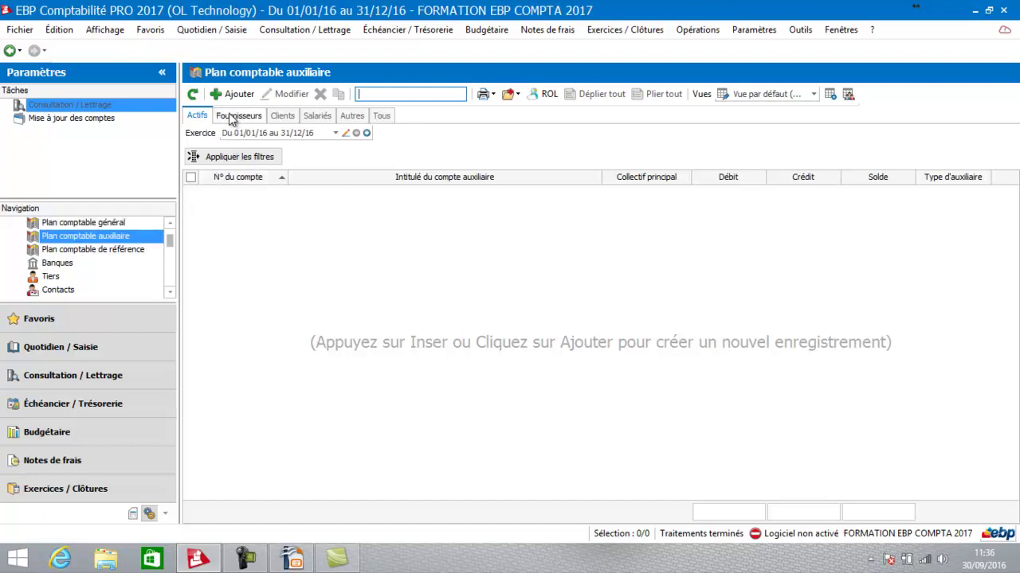
{"action": "left_click", "coordinate": [351, 117]}
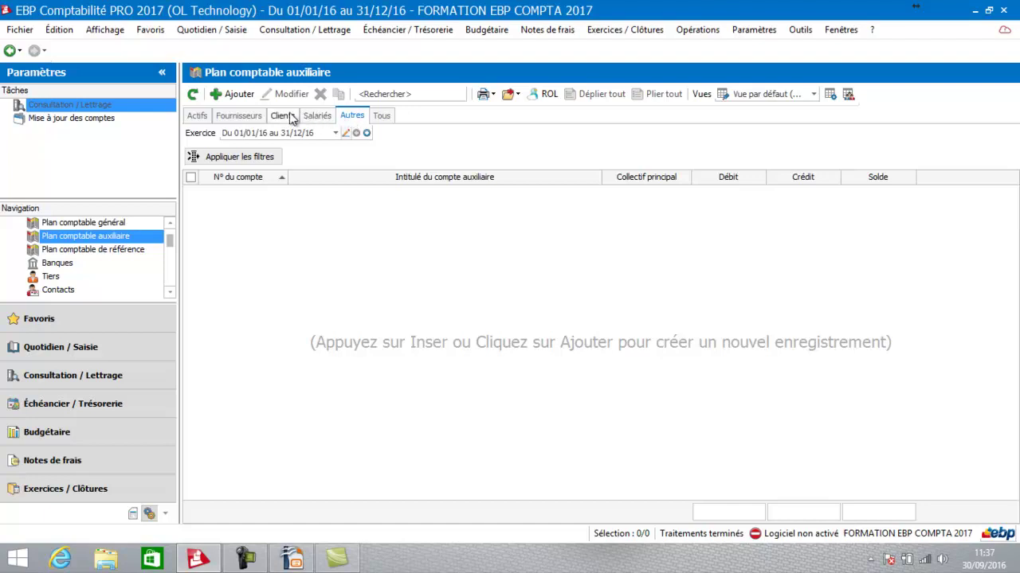
Step: Among the auxiliary supplier accounts, create account EDF with the title "EDF", save it and start another new account
{"action": "left_click", "coordinate": [235, 117]}
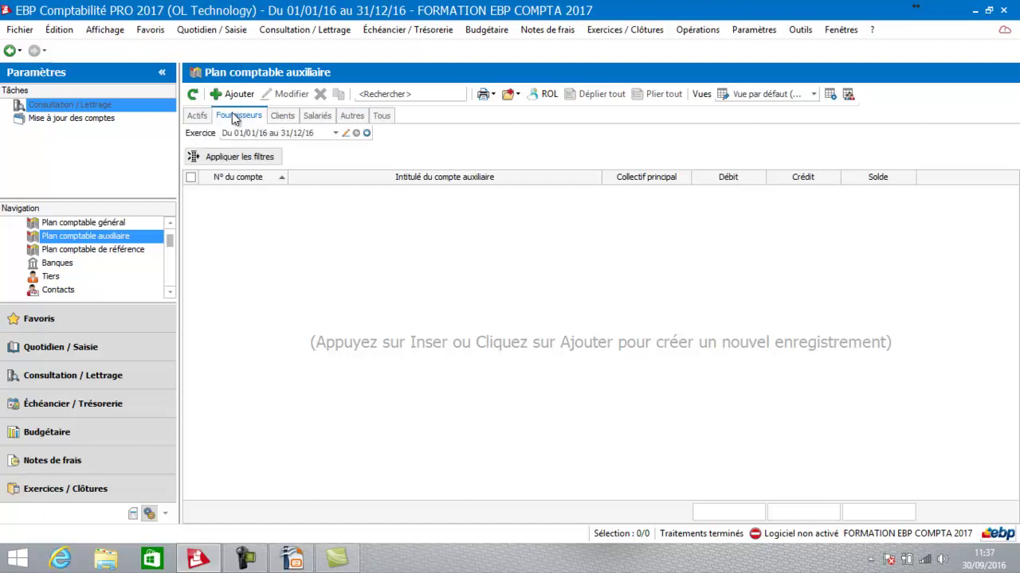
{"action": "left_click", "coordinate": [236, 94]}
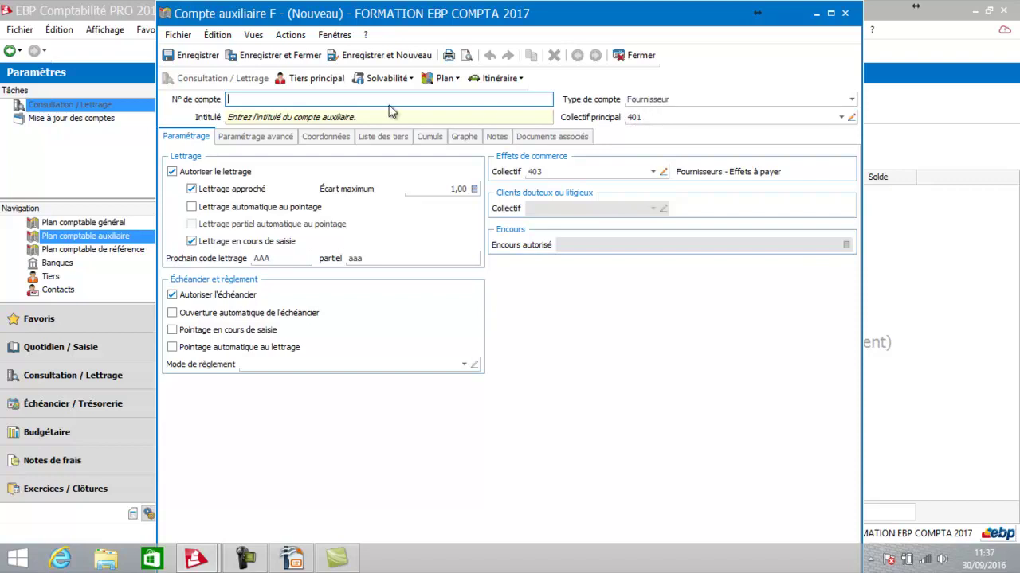
{"action": "type", "text": "EDF"}
{"action": "left_click", "coordinate": [267, 114]}
{"action": "type", "text": "EDF"}
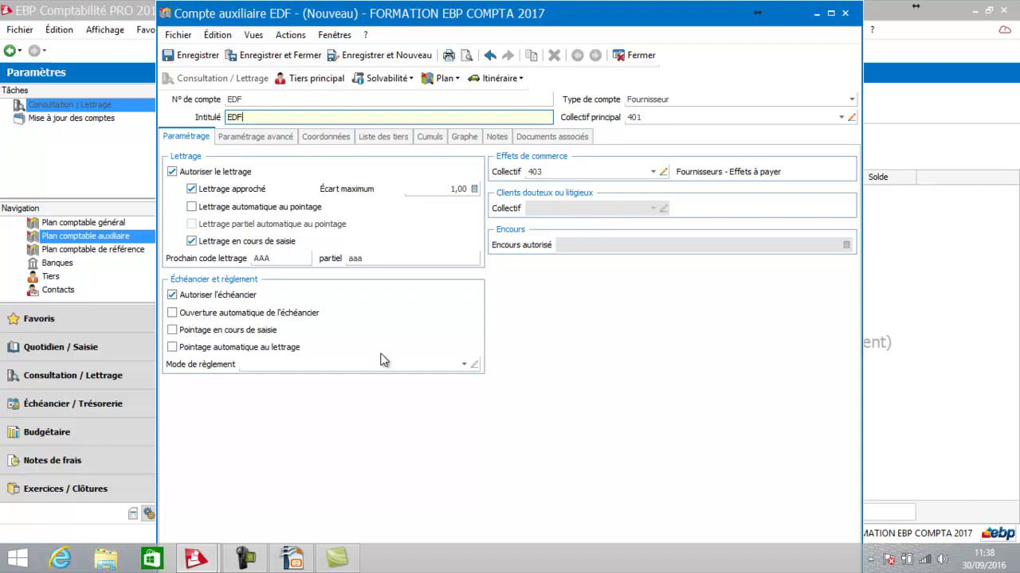
{"action": "left_click", "coordinate": [363, 55]}
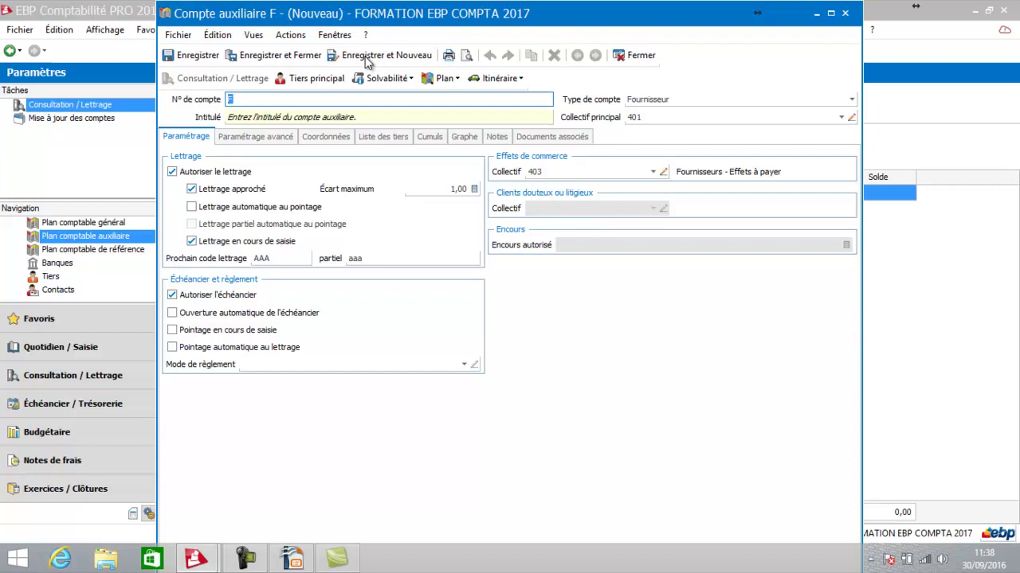
Step: Set both the number and the title of the new supplier account to MOUSSET
{"action": "type", "text": "MOUSSET"}
{"action": "key", "text": "Tab"}
{"action": "key", "text": "Tab"}
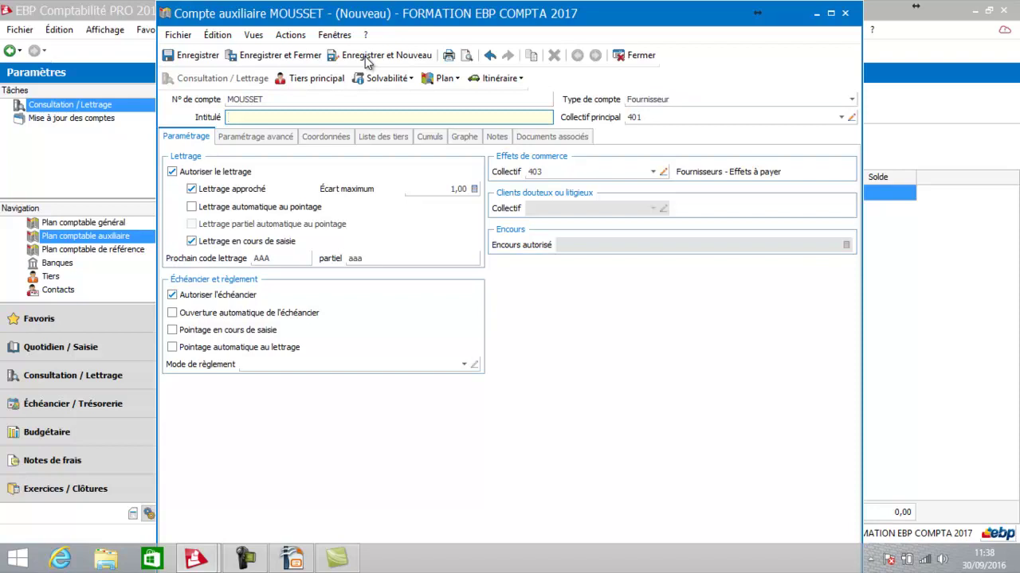
{"action": "type", "text": "MOUSSET"}
{"action": "key", "text": "Tab"}
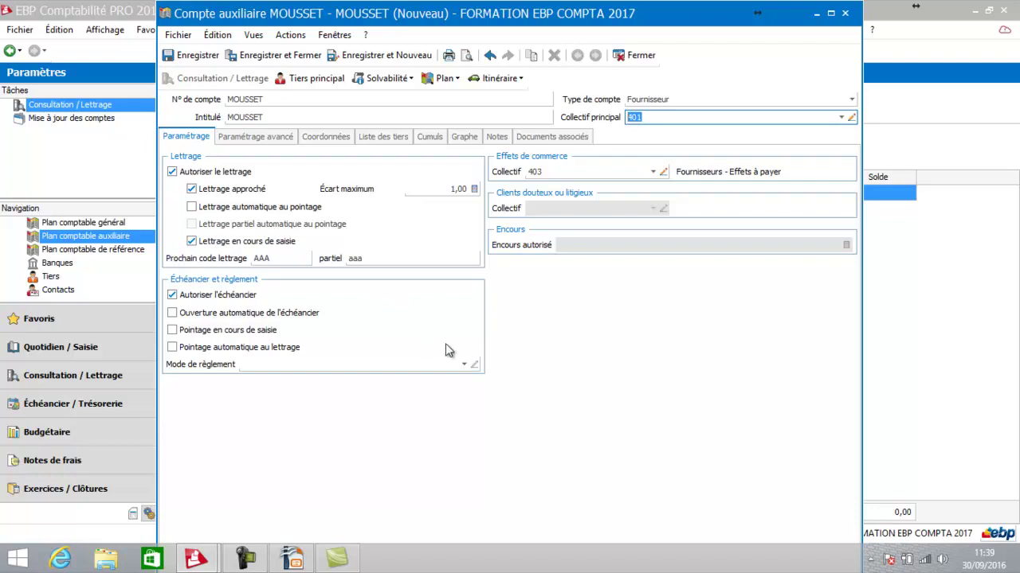
Step: Add a new payment mode for supplier MOUSSET with code T30FM and label "Traite à 30 jours fin de mois"
{"action": "left_click", "coordinate": [469, 366]}
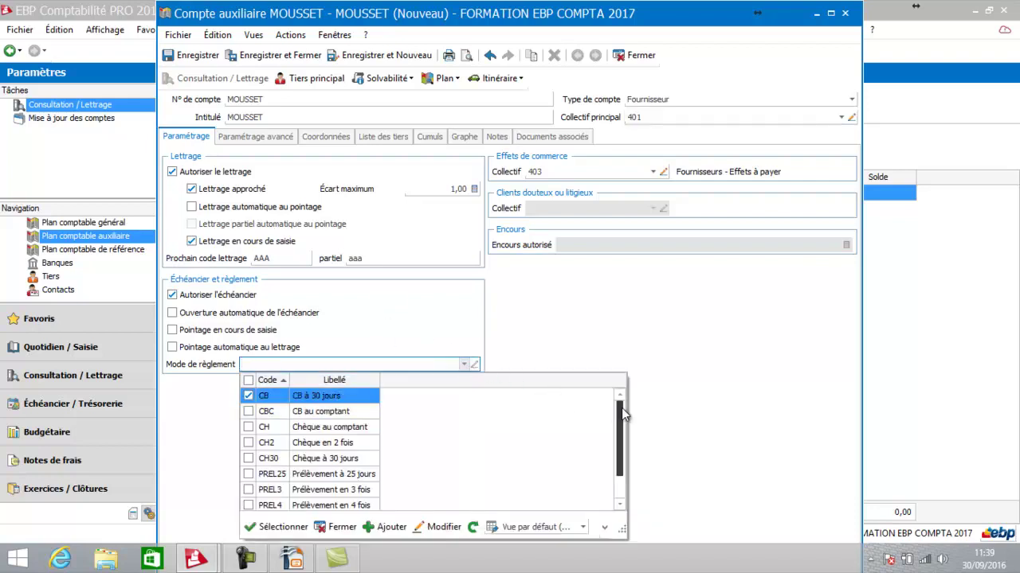
{"action": "left_click_drag", "start_coordinate": [621, 408], "coordinate": [622, 440]}
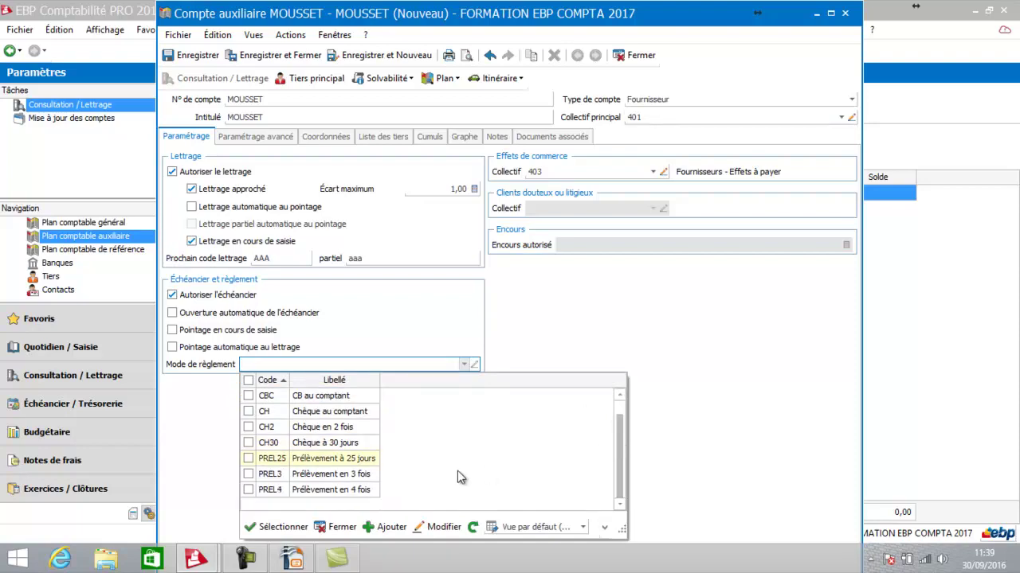
{"action": "left_click", "coordinate": [391, 527]}
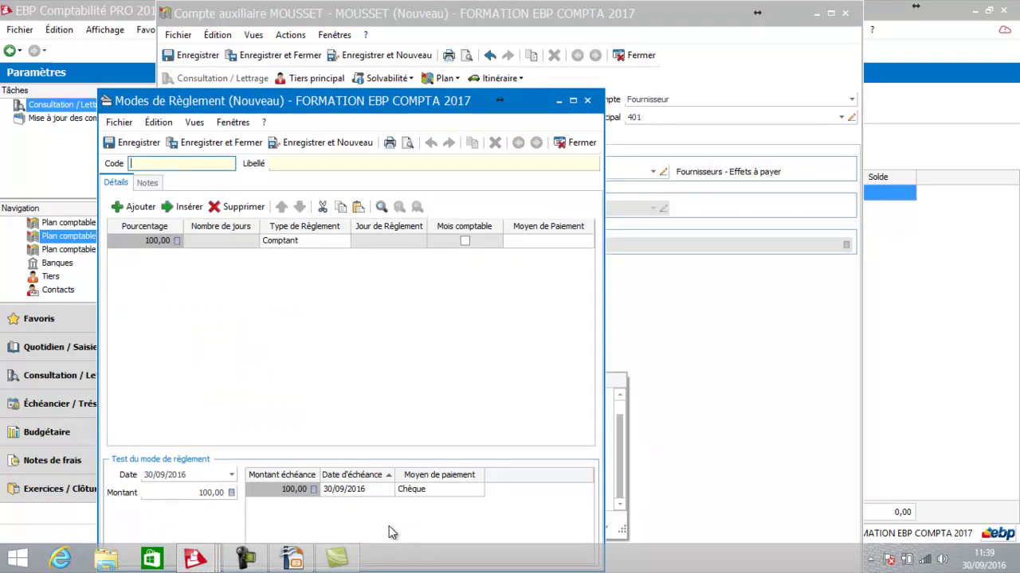
{"action": "type", "text": "T30FM"}
{"action": "key", "text": "Tab"}
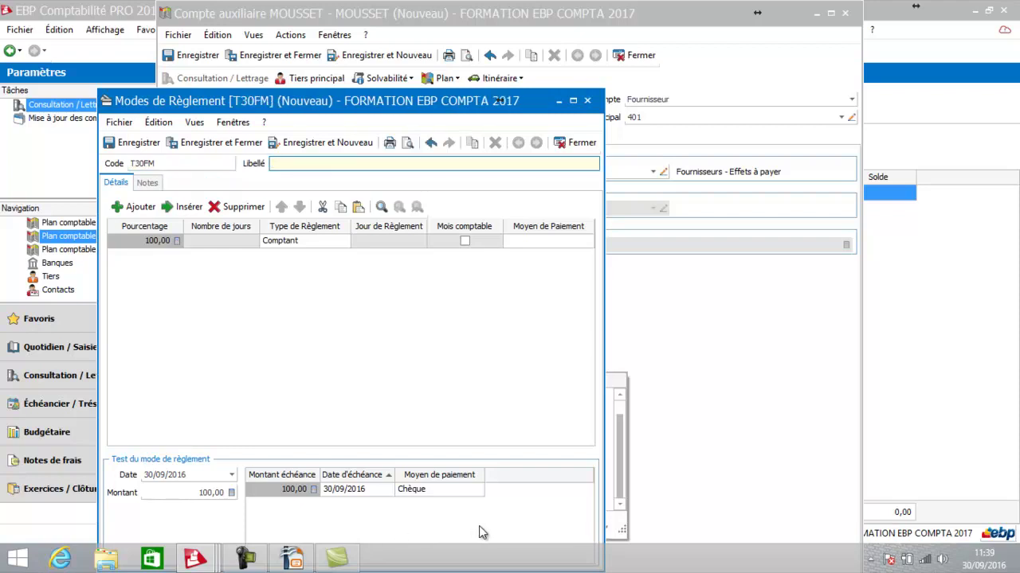
{"action": "type", "text": "Traite à 30 jou"}
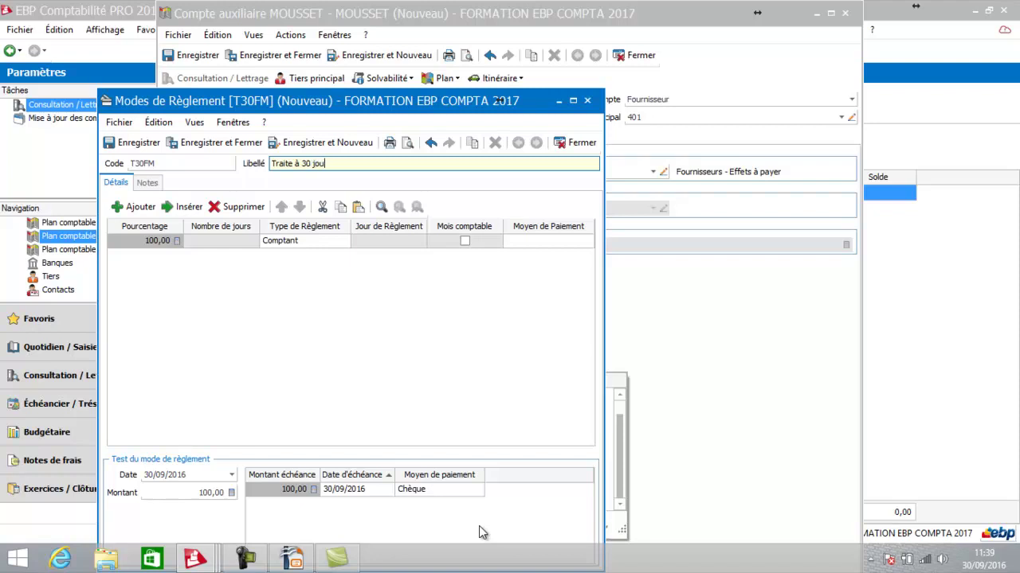
{"action": "type", "text": "rs fin de mois"}
{"action": "key", "text": "Tab"}
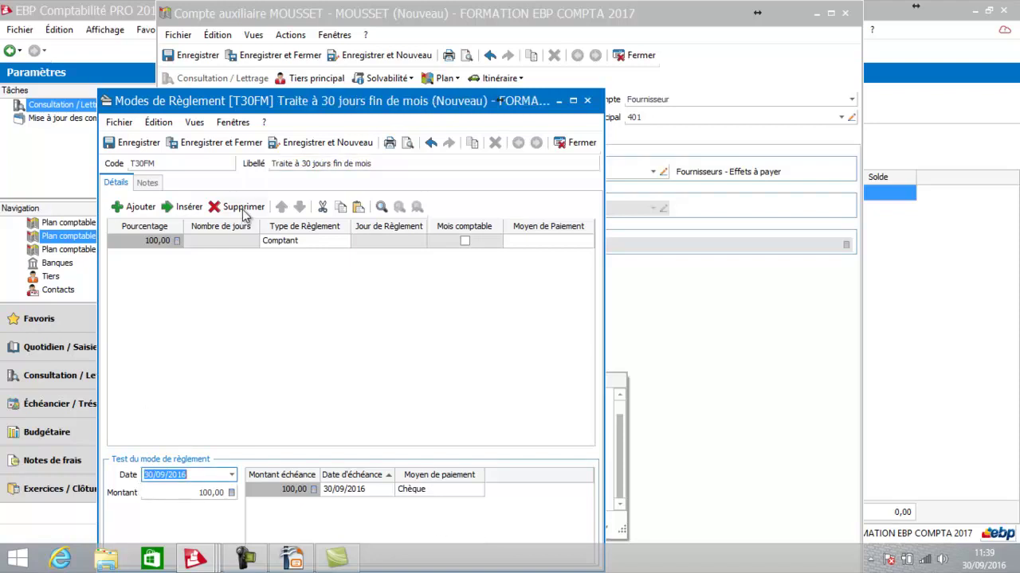
Step: Set the payment mode's line to settlement type "Fin de mois" with 30 days
{"action": "left_click", "coordinate": [309, 242]}
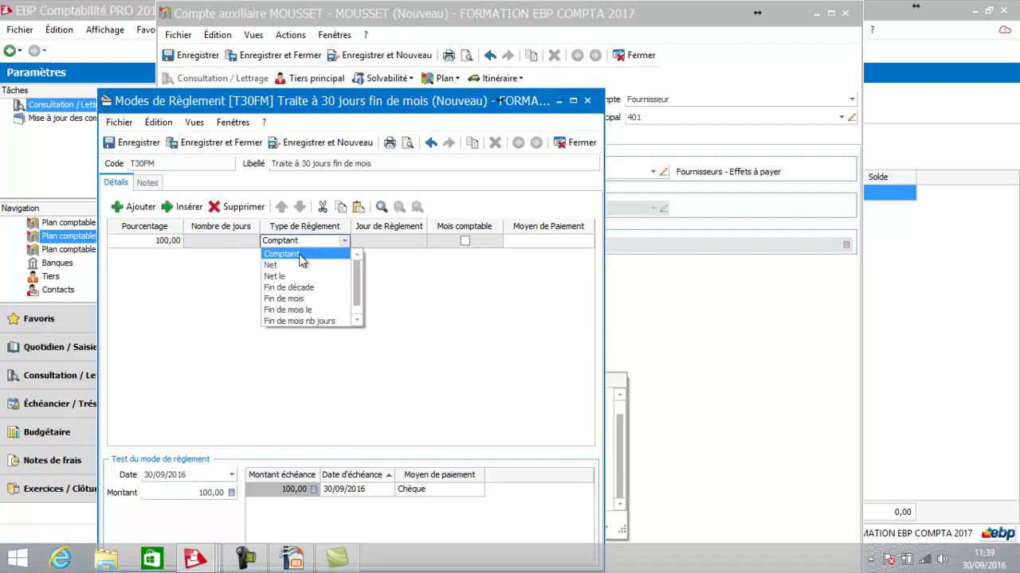
{"action": "left_click", "coordinate": [300, 299]}
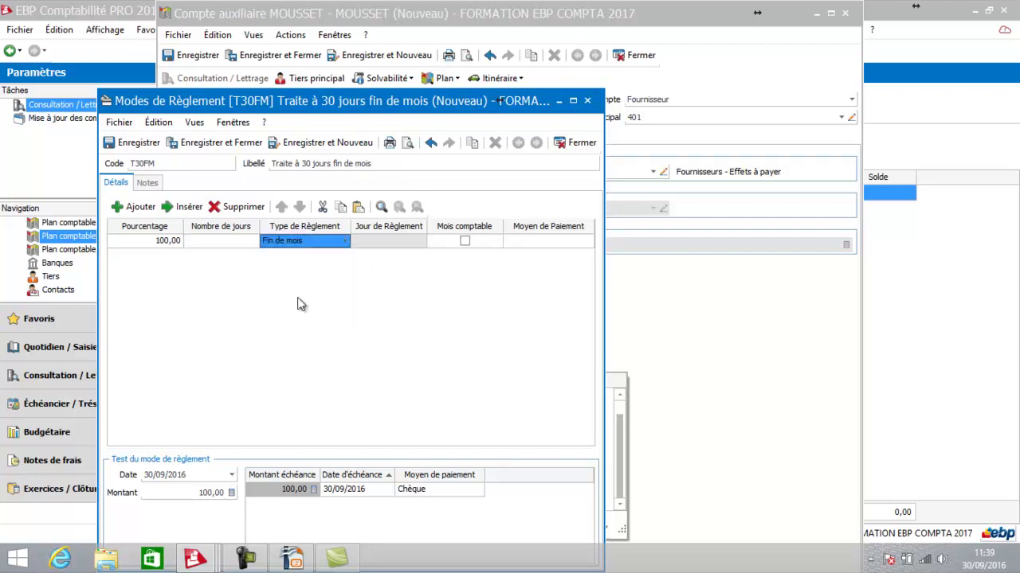
{"action": "left_click", "coordinate": [223, 242]}
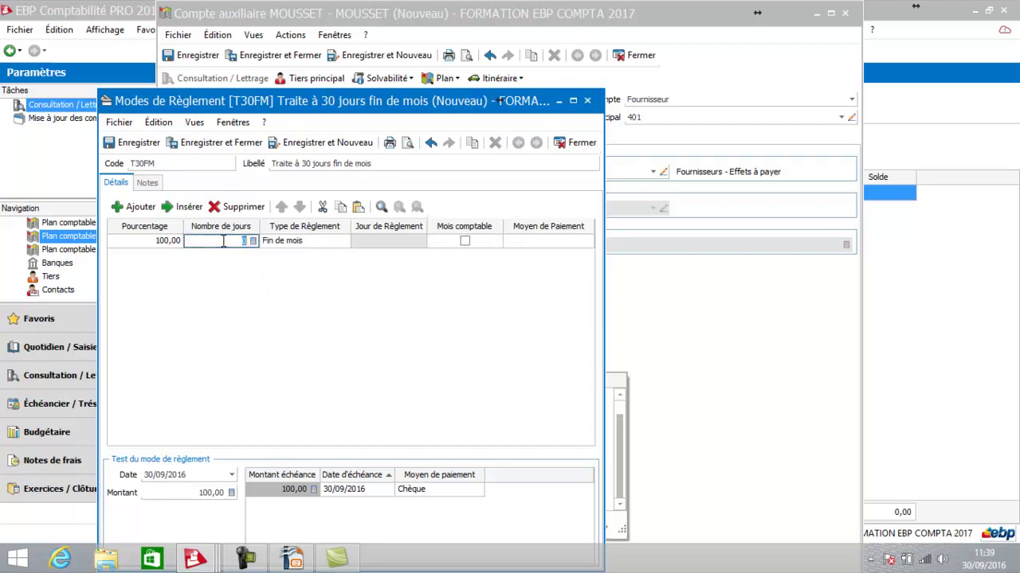
{"action": "key", "text": "Tab"}
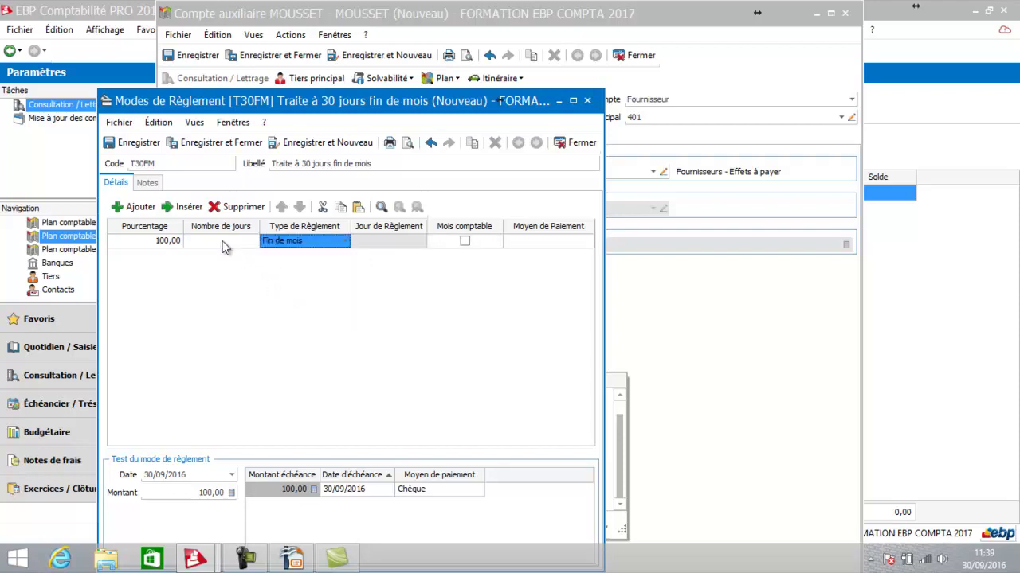
{"action": "left_click", "coordinate": [224, 241]}
{"action": "type", "text": "3"}
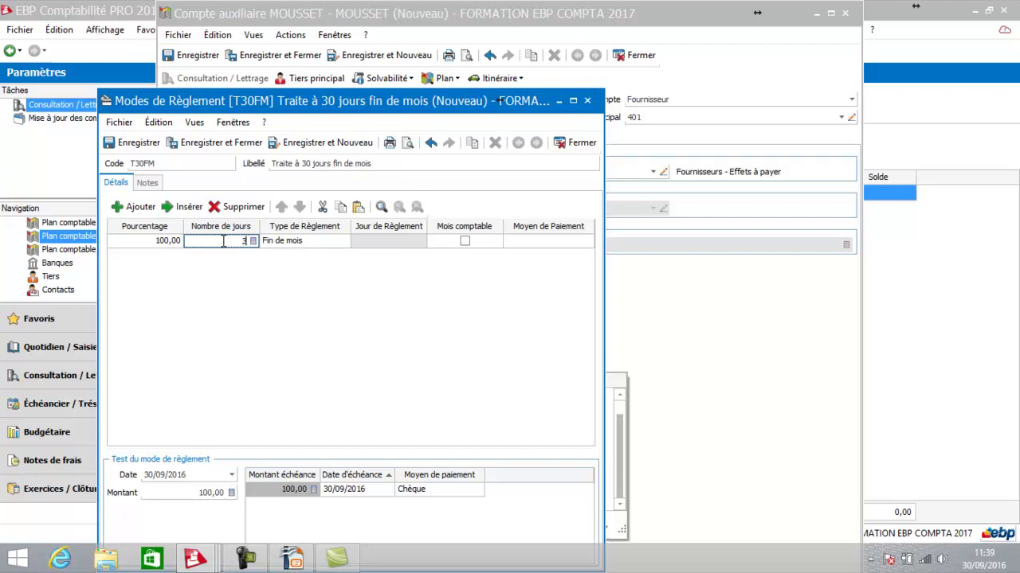
{"action": "type", "text": "0"}
{"action": "key", "text": "Tab"}
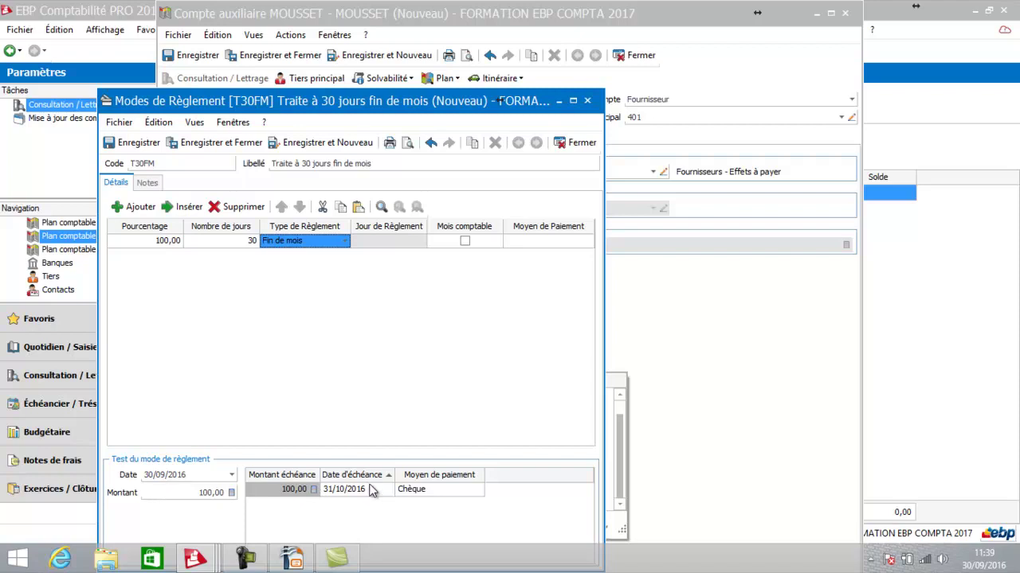
Step: Choose Traite as the means of payment, then save and close payment mode T30FM so it applies to supplier MOUSSET
{"action": "left_click", "coordinate": [545, 240]}
{"action": "left_click", "coordinate": [576, 240]}
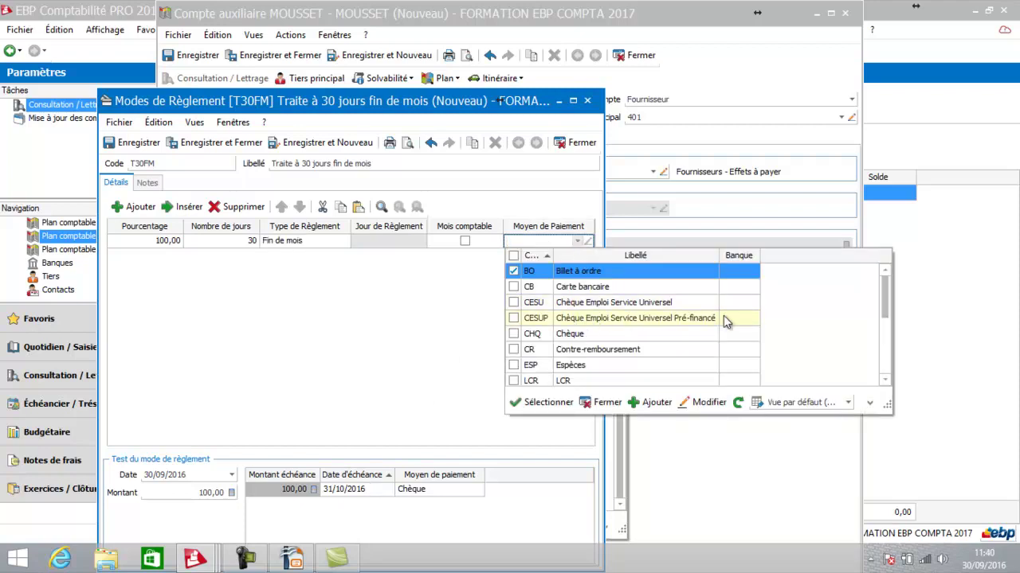
{"action": "left_click_drag", "start_coordinate": [883, 310], "coordinate": [885, 349]}
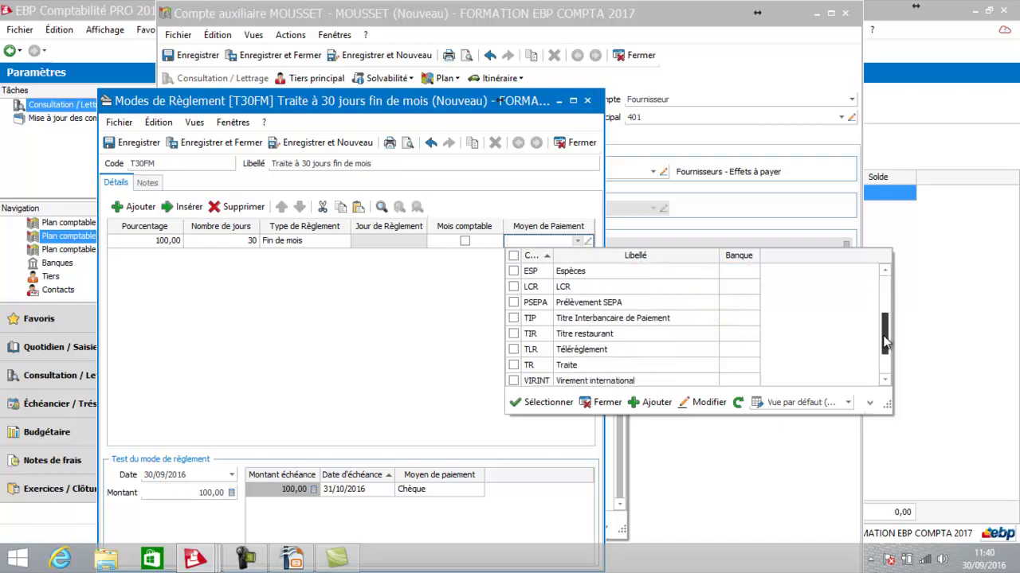
{"action": "double_click", "coordinate": [650, 370]}
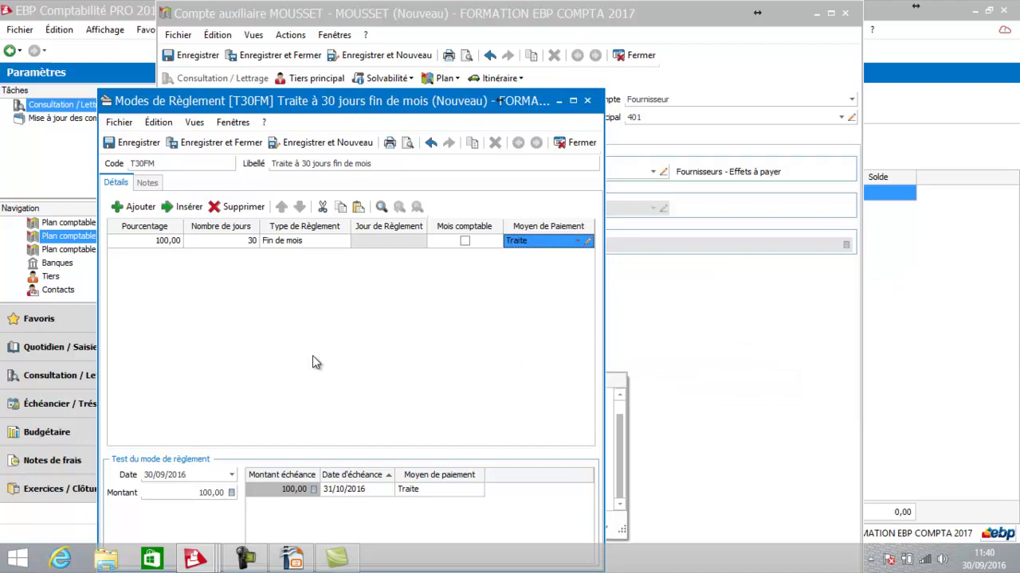
{"action": "left_click", "coordinate": [220, 150]}
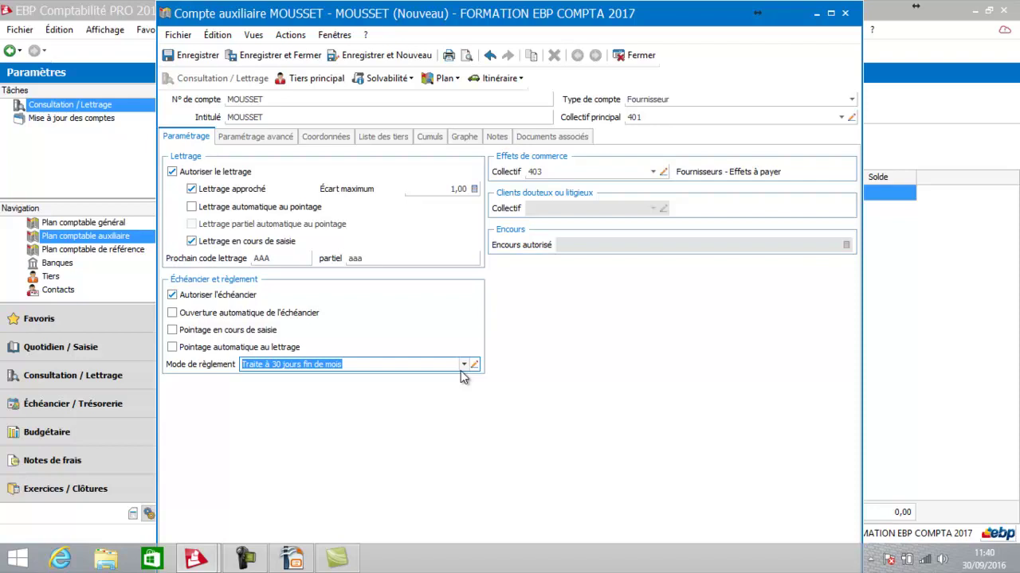
Step: Examine supplier MOUSSET's advanced settings, address and bank details, third-party list, period totals and associated documents
{"action": "left_click", "coordinate": [235, 140]}
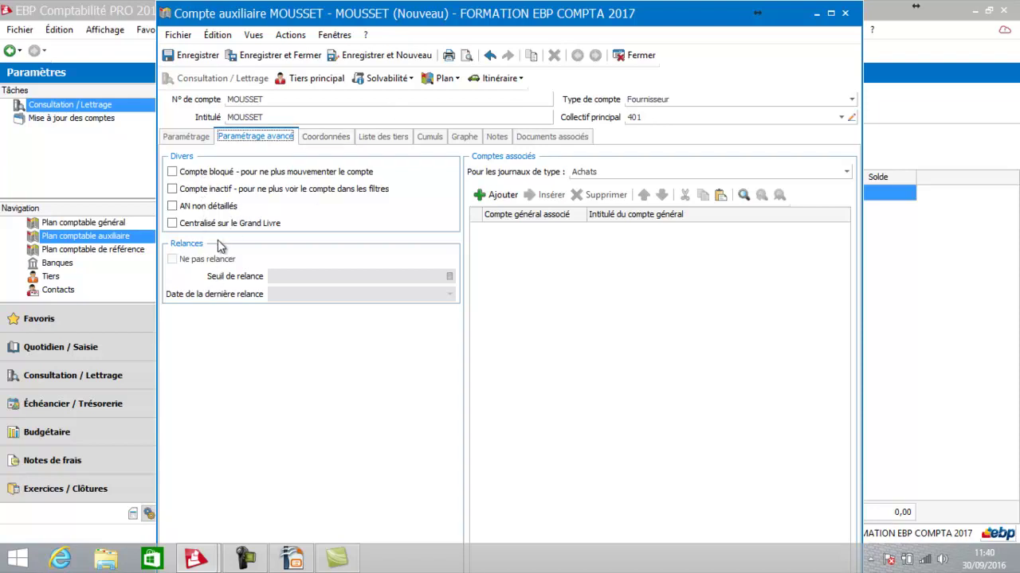
{"action": "left_click", "coordinate": [319, 138]}
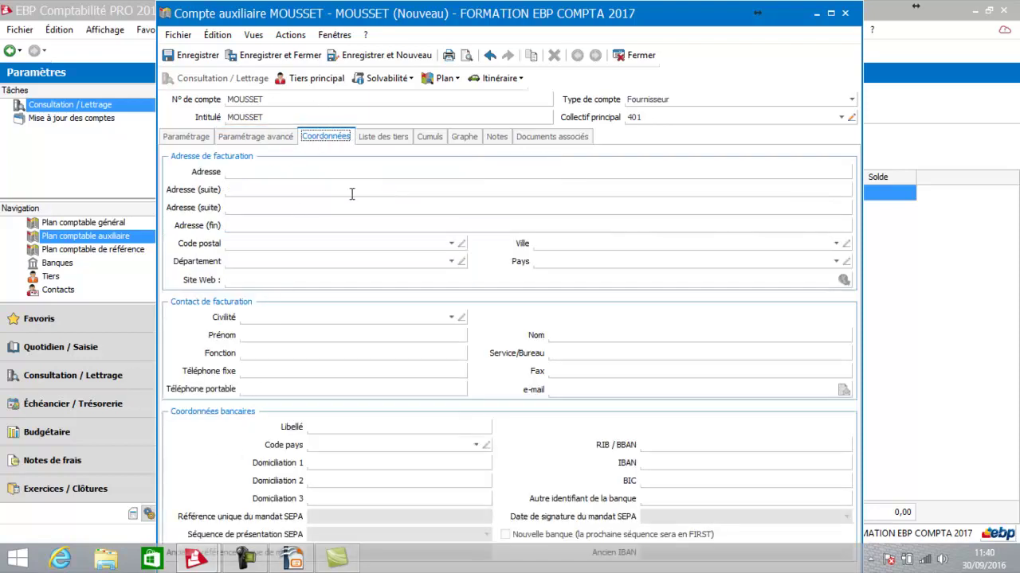
{"action": "left_click", "coordinate": [831, 14]}
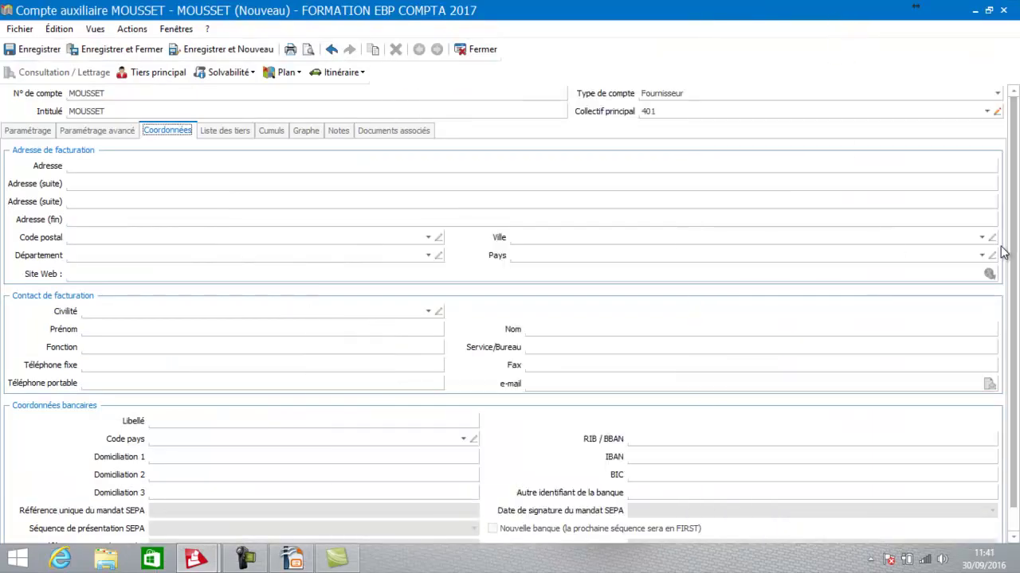
{"action": "scroll", "coordinate": [1016, 247], "scroll_direction": "down", "scroll_amount": 1}
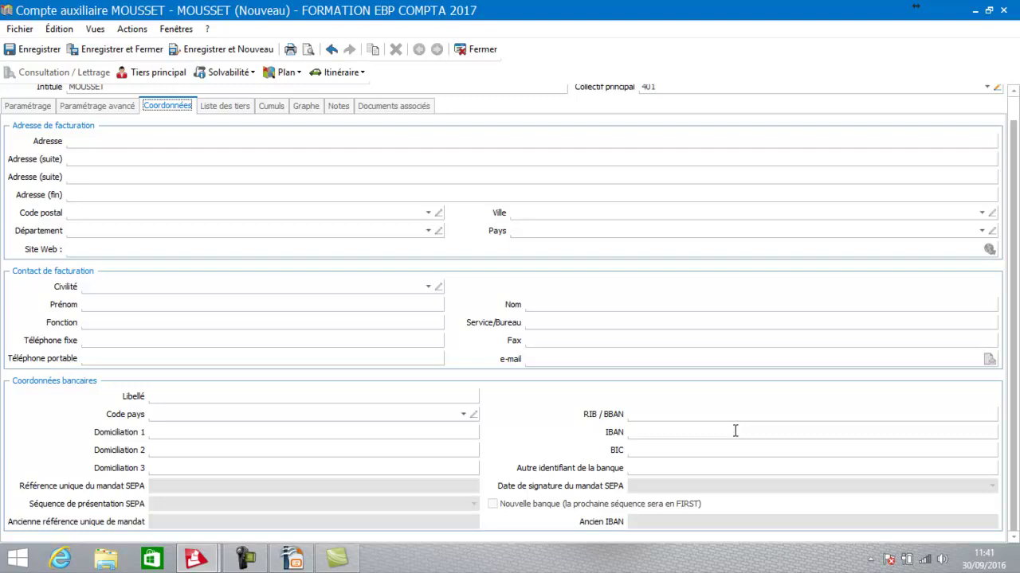
{"action": "left_click", "coordinate": [693, 414]}
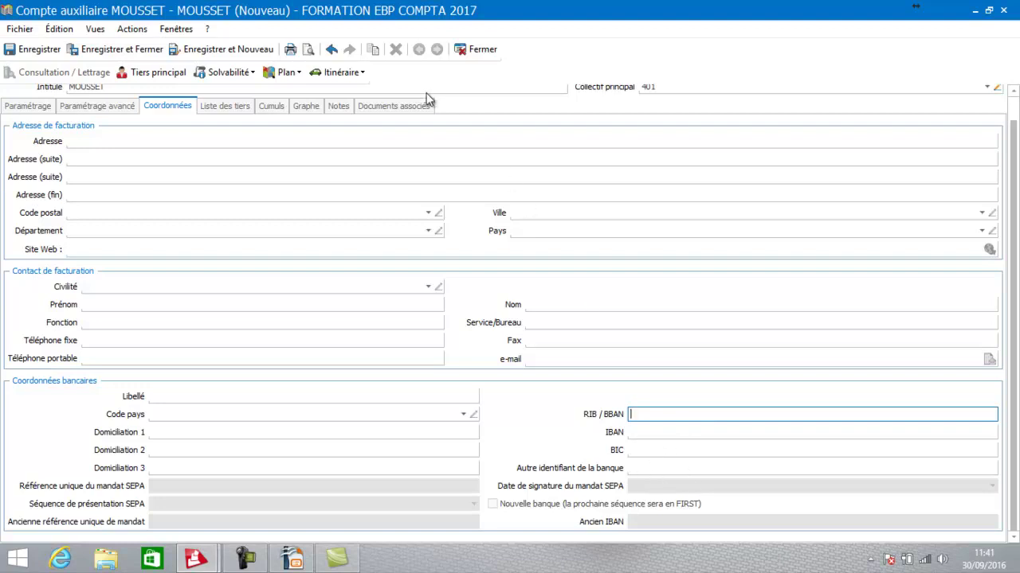
{"action": "left_click", "coordinate": [224, 110]}
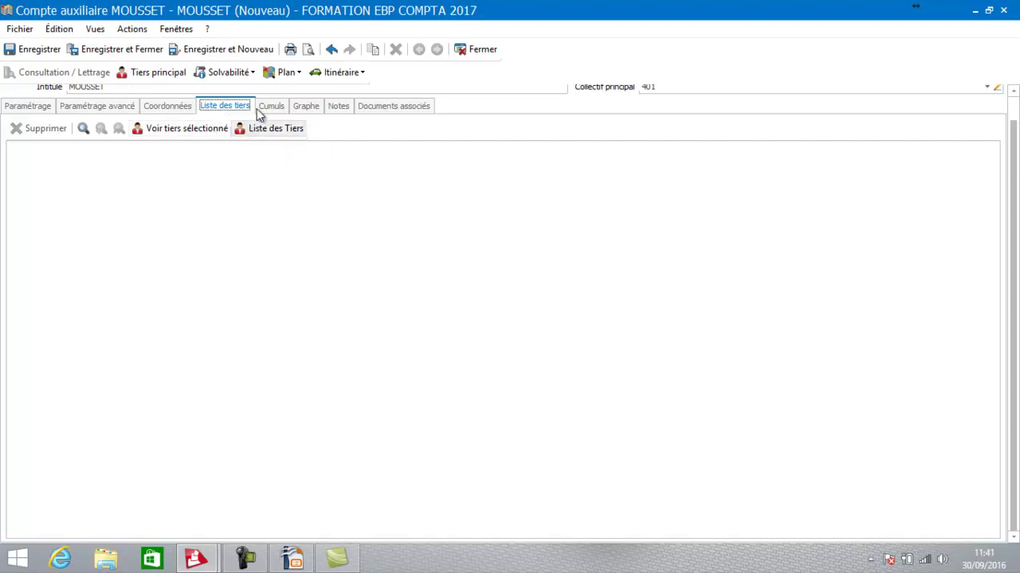
{"action": "left_click", "coordinate": [269, 109]}
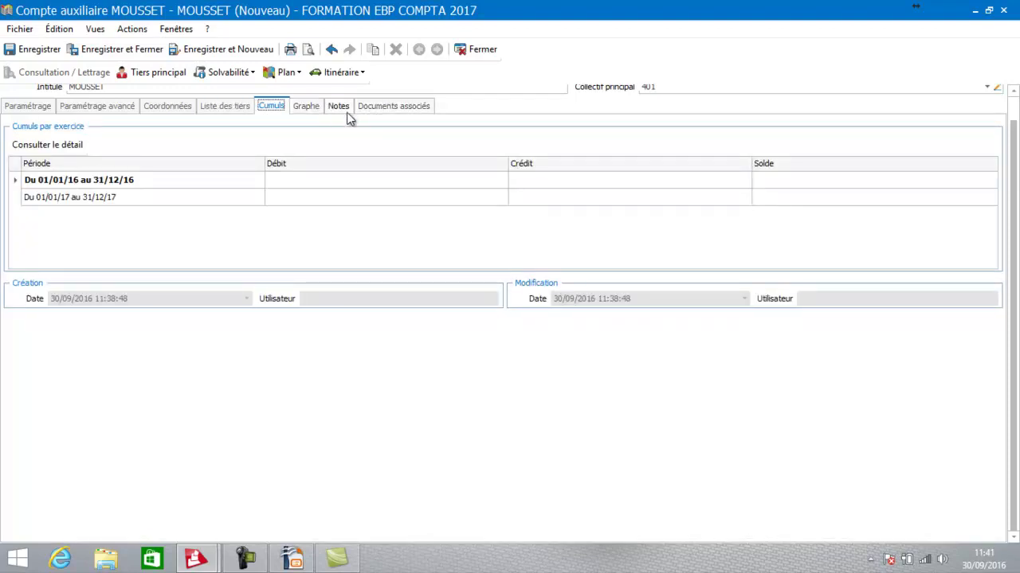
{"action": "left_click", "coordinate": [380, 109]}
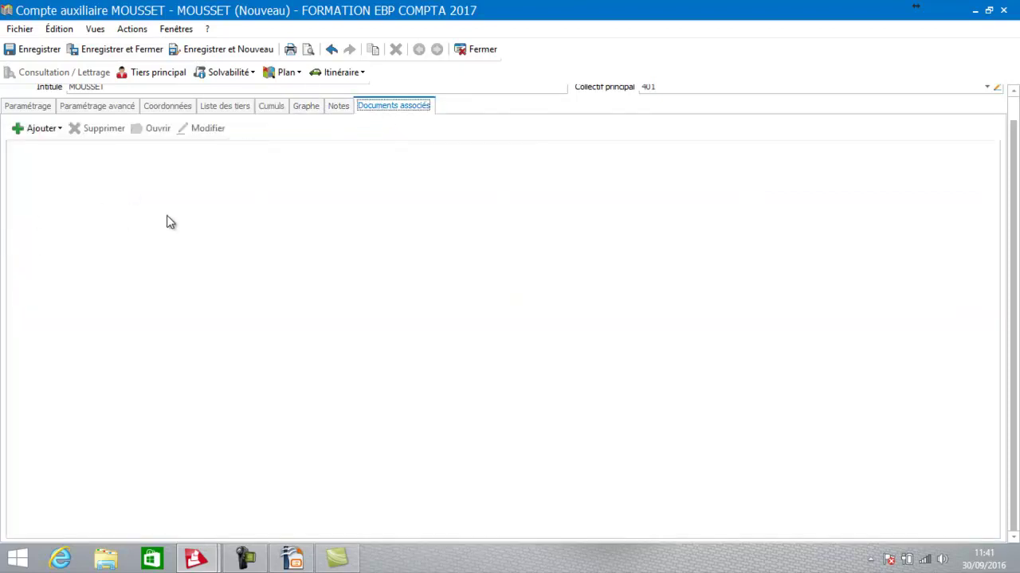
{"action": "left_click", "coordinate": [43, 130]}
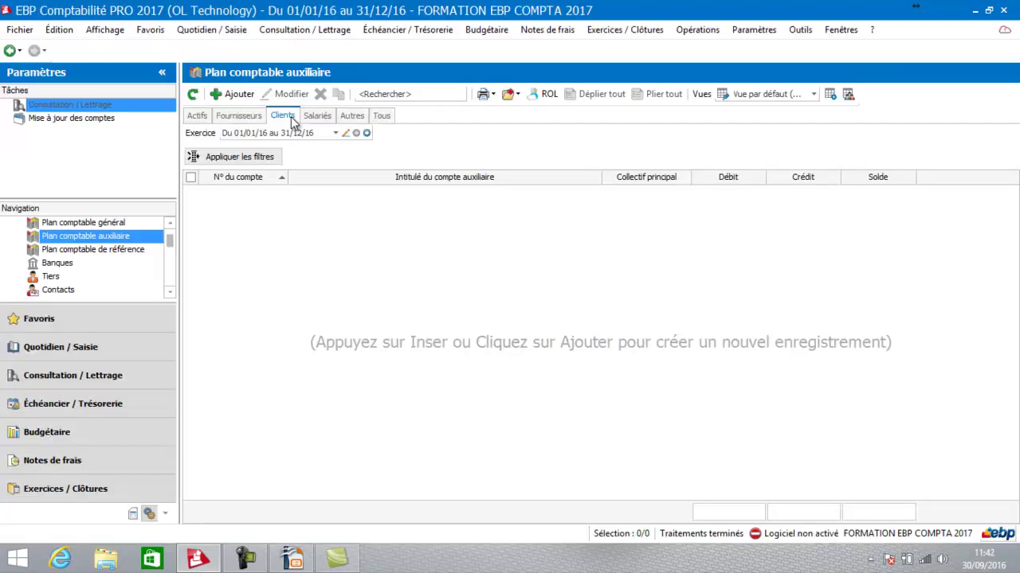
Step: Add a new customer auxiliary account, entering the customer's surname as both the account number and the title
{"action": "left_click", "coordinate": [223, 94]}
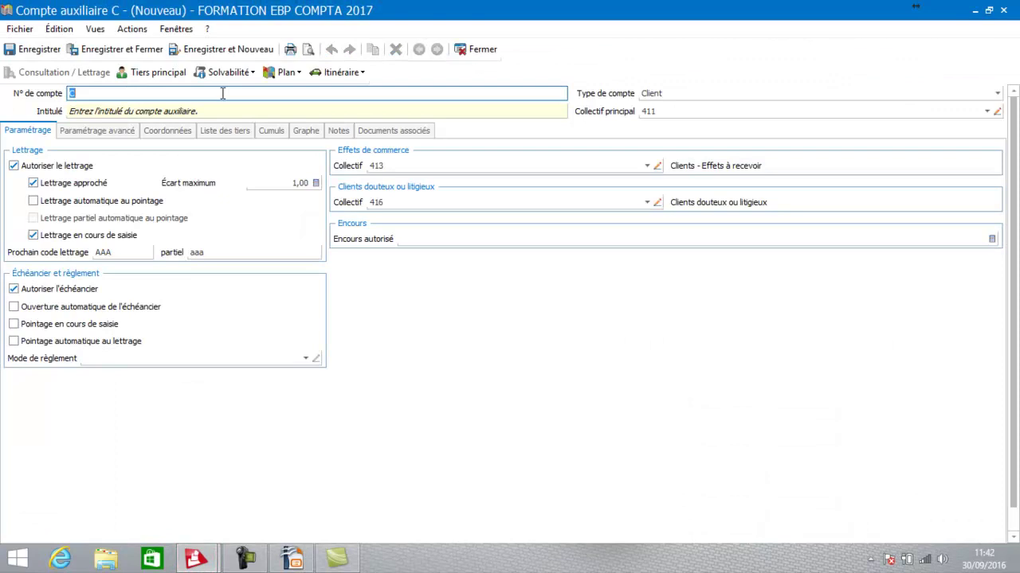
{"action": "type", "text": "DURAND"}
{"action": "key", "text": "Tab"}
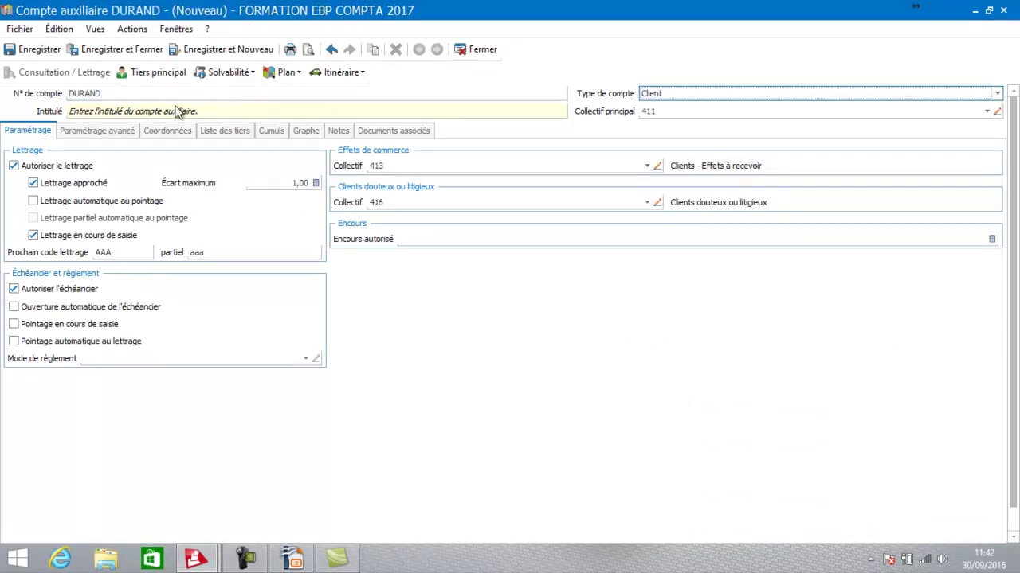
{"action": "left_click", "coordinate": [177, 112]}
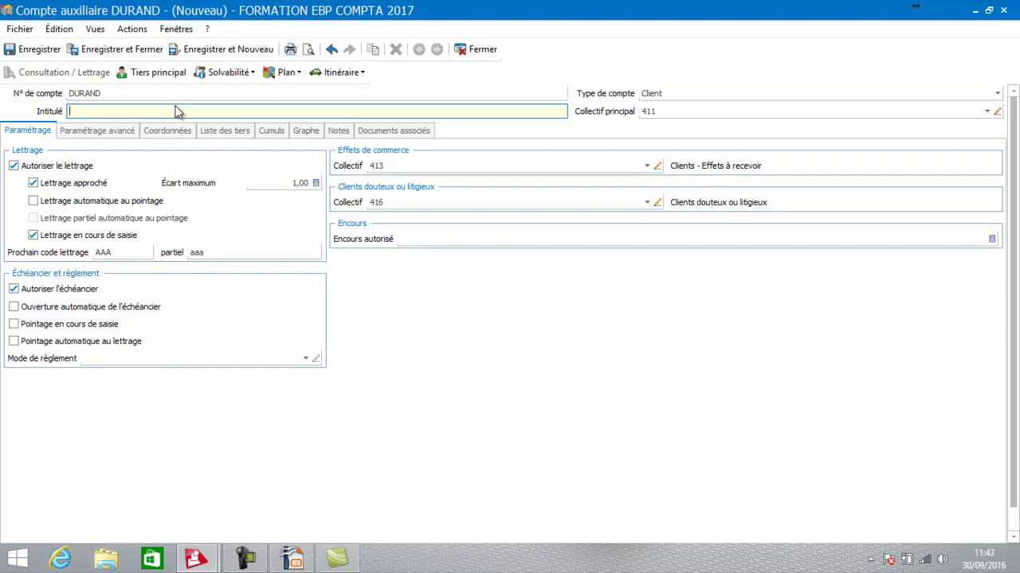
{"action": "type", "text": "DURAND"}
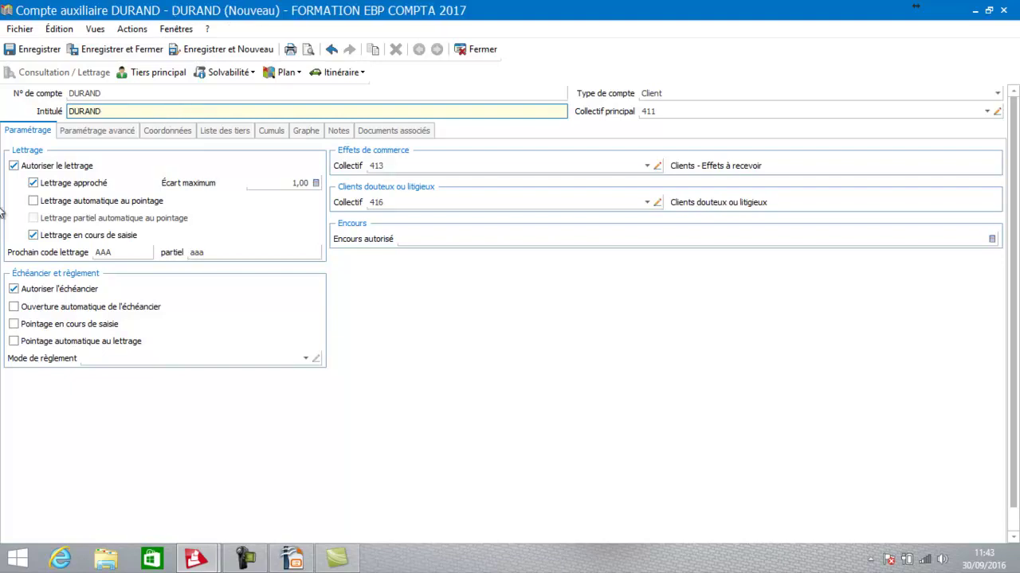
{"action": "key", "text": "Tab"}
Step: Set the customer account's payment mode to T30FM, "Traite à 30 jours fin de mois"
{"action": "left_click", "coordinate": [306, 358]}
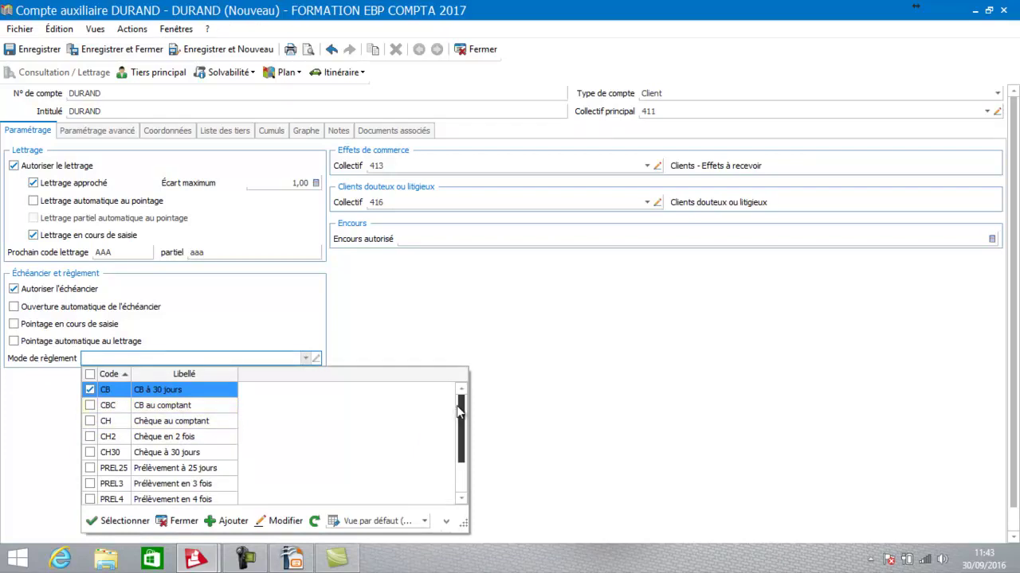
{"action": "left_click_drag", "start_coordinate": [459, 411], "coordinate": [461, 434]}
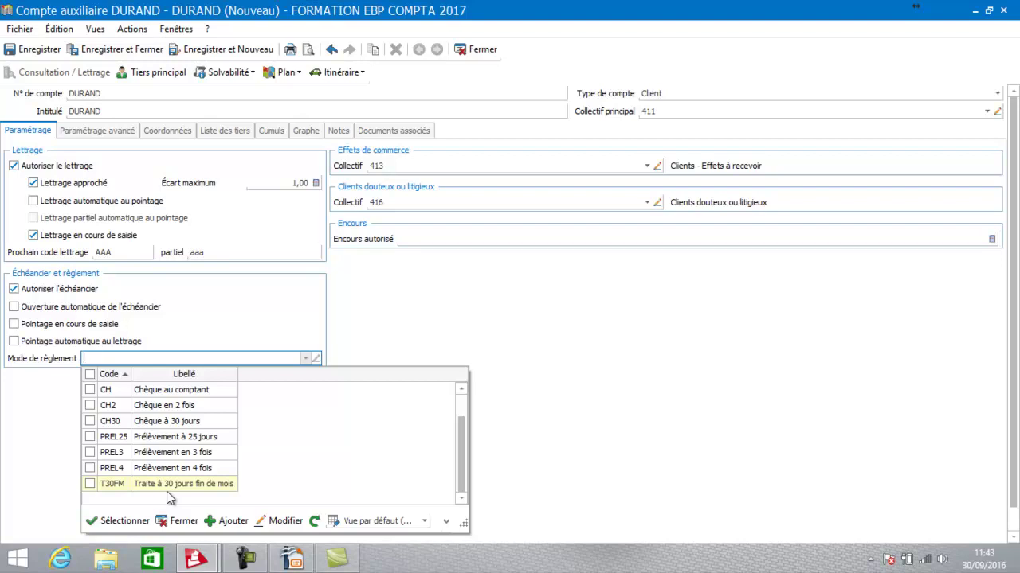
{"action": "left_click", "coordinate": [173, 488]}
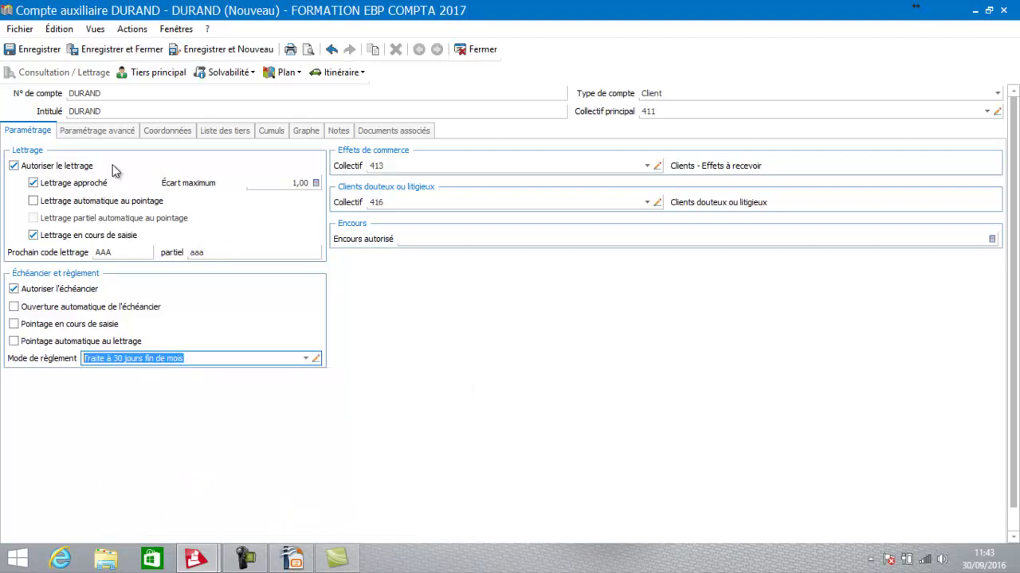
Step: Set the customer's maximum gap for approximate matching to 10 and the authorised outstanding amount to 3000 €
{"action": "left_click", "coordinate": [306, 183]}
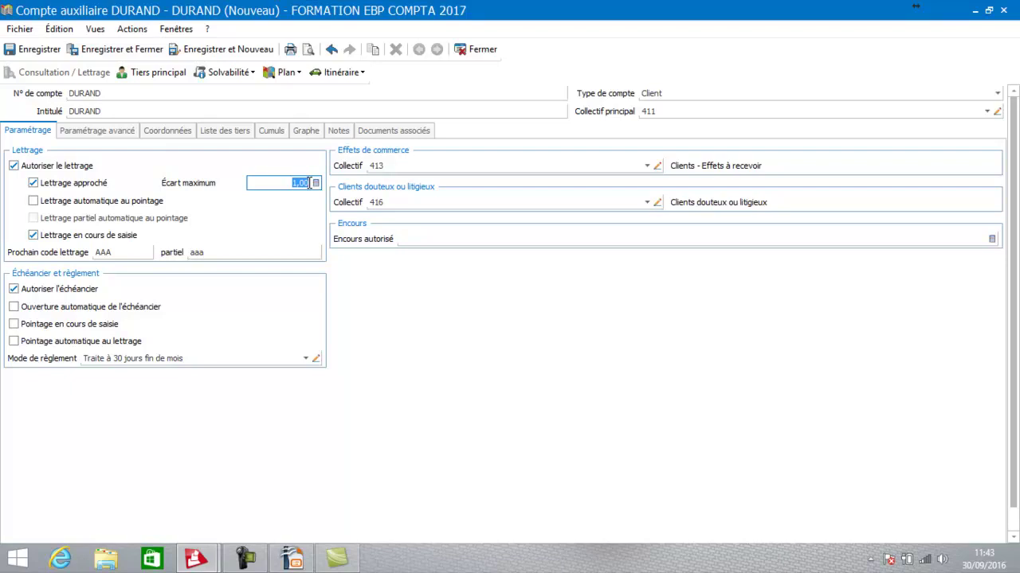
{"action": "type", "text": "10"}
{"action": "key", "text": "Tab"}
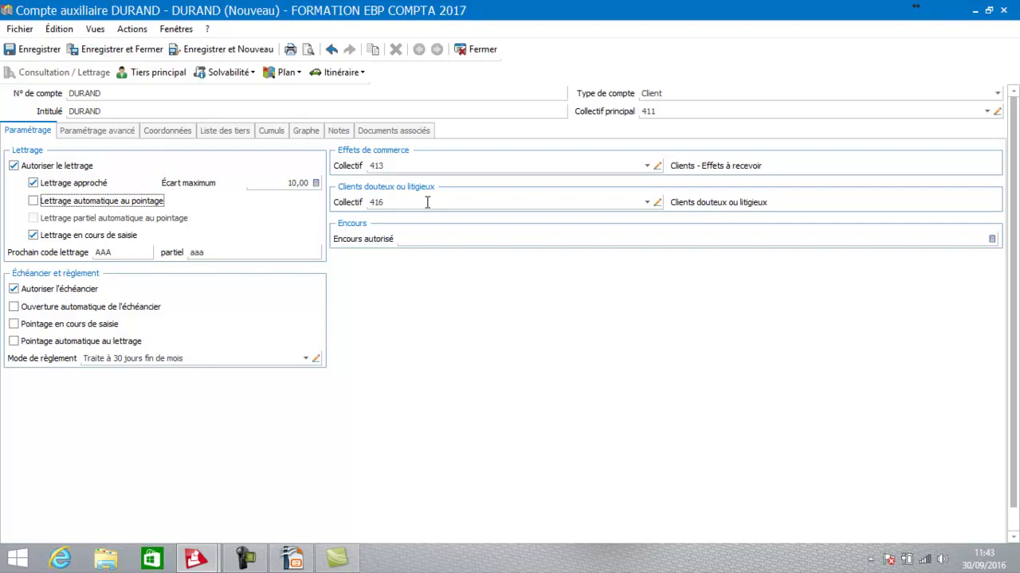
{"action": "left_click", "coordinate": [566, 239]}
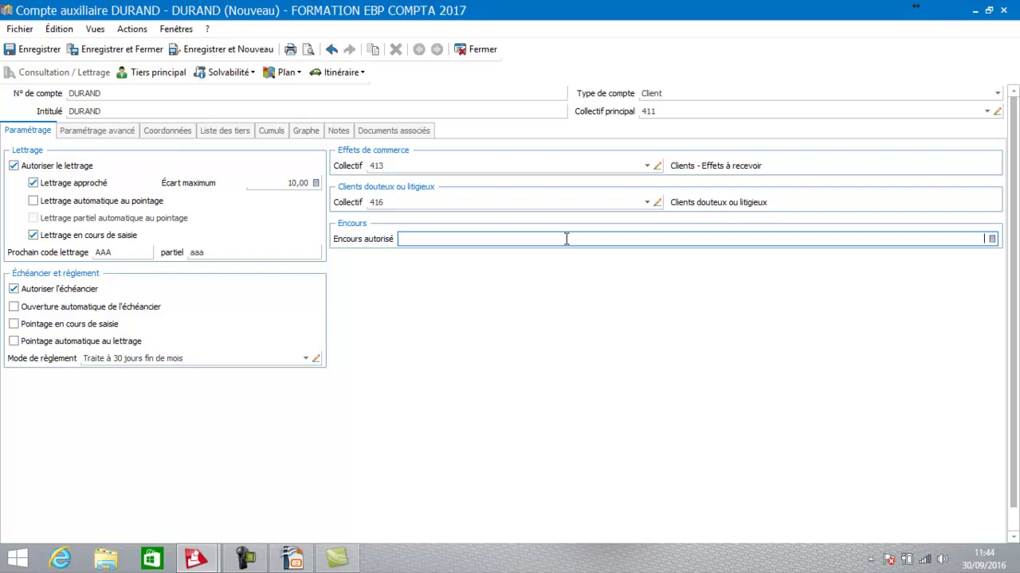
{"action": "type", "text": "3000"}
{"action": "key", "text": "Tab"}
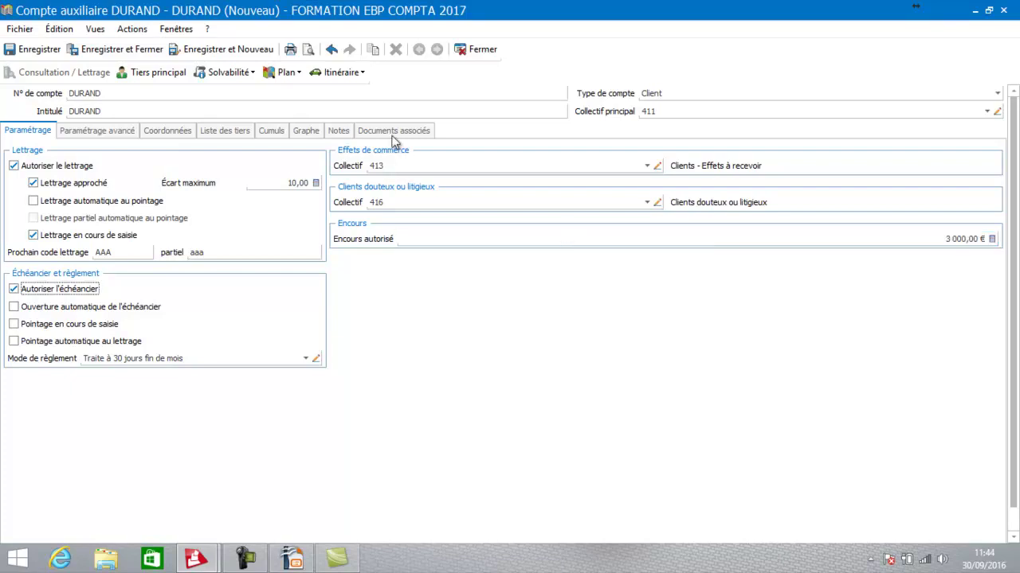
Step: In the customer's advanced settings, leave reminders enabled and set the reminder threshold to 1500 €
{"action": "left_click", "coordinate": [97, 134]}
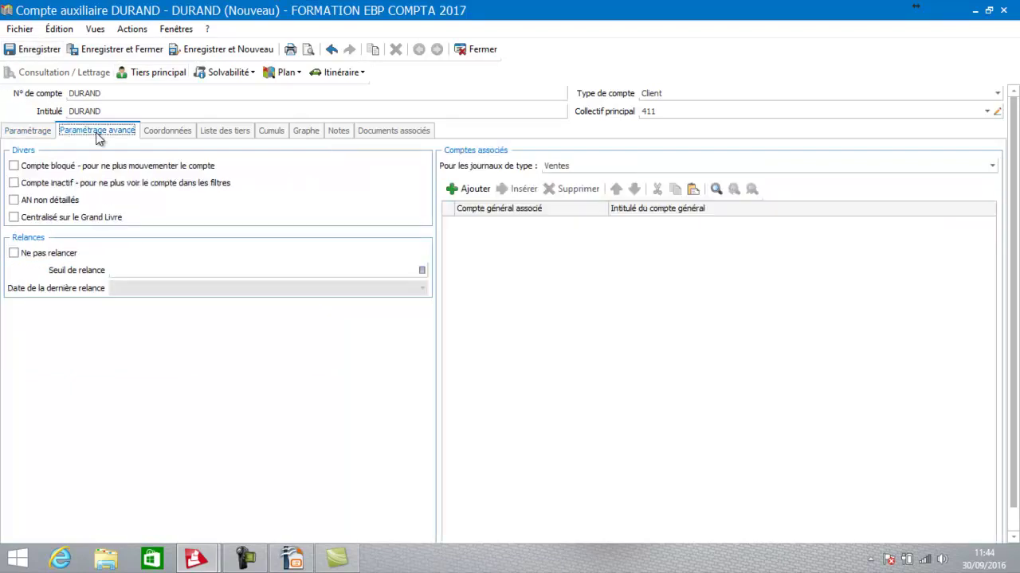
{"action": "left_click", "coordinate": [14, 254]}
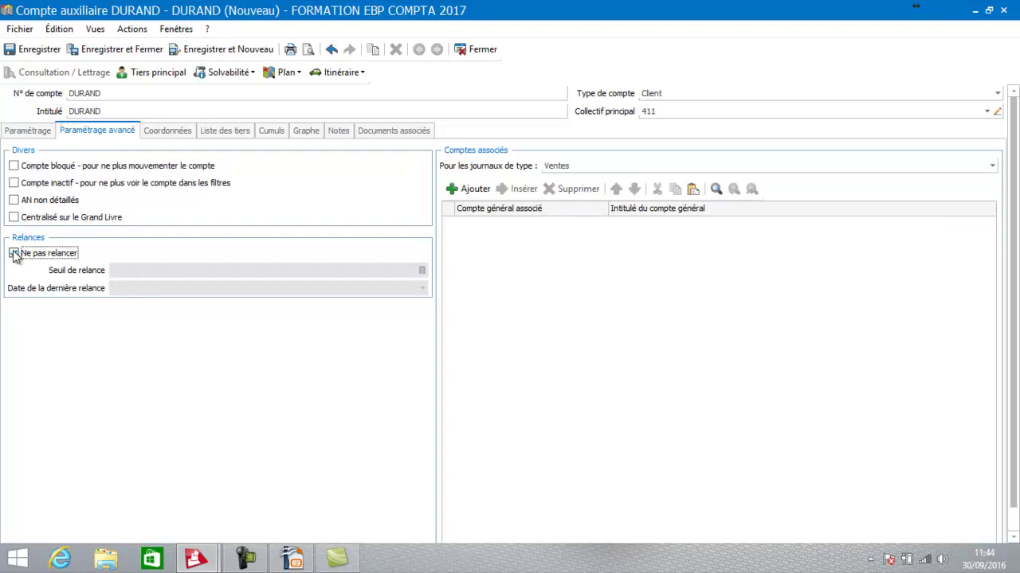
{"action": "left_click", "coordinate": [14, 253]}
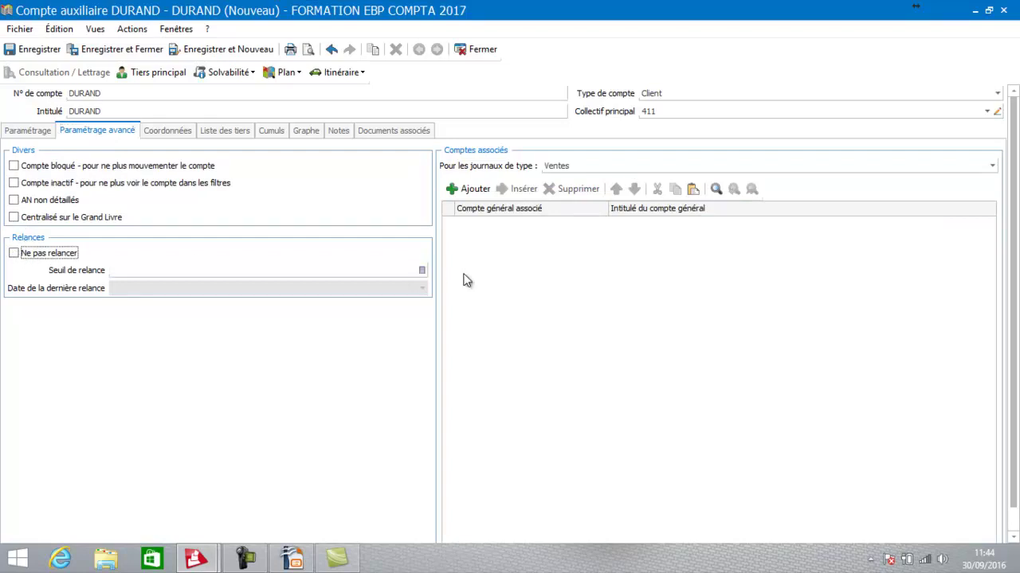
{"action": "left_click", "coordinate": [382, 273]}
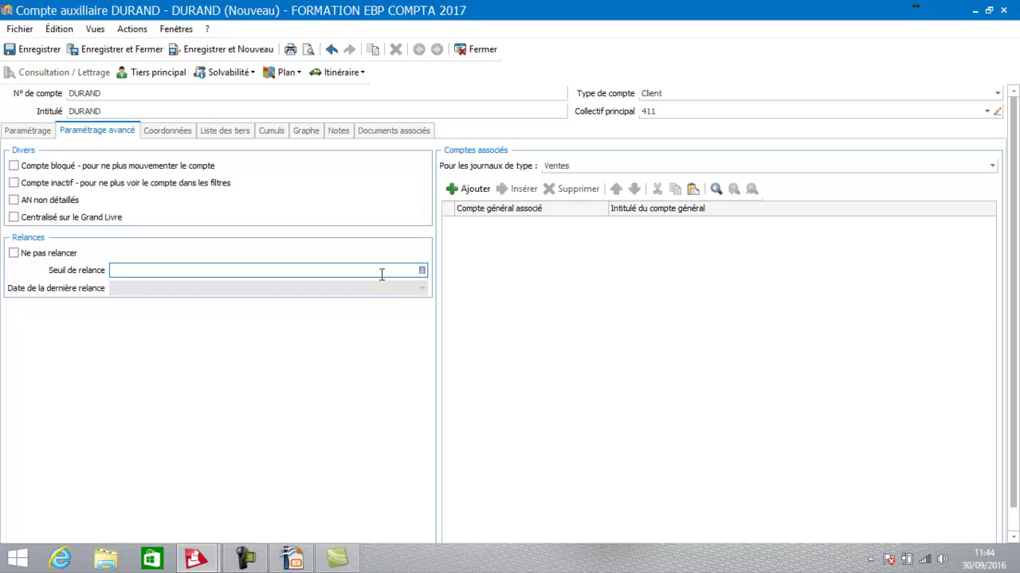
{"action": "type", "text": "1500"}
{"action": "key", "text": "Tab"}
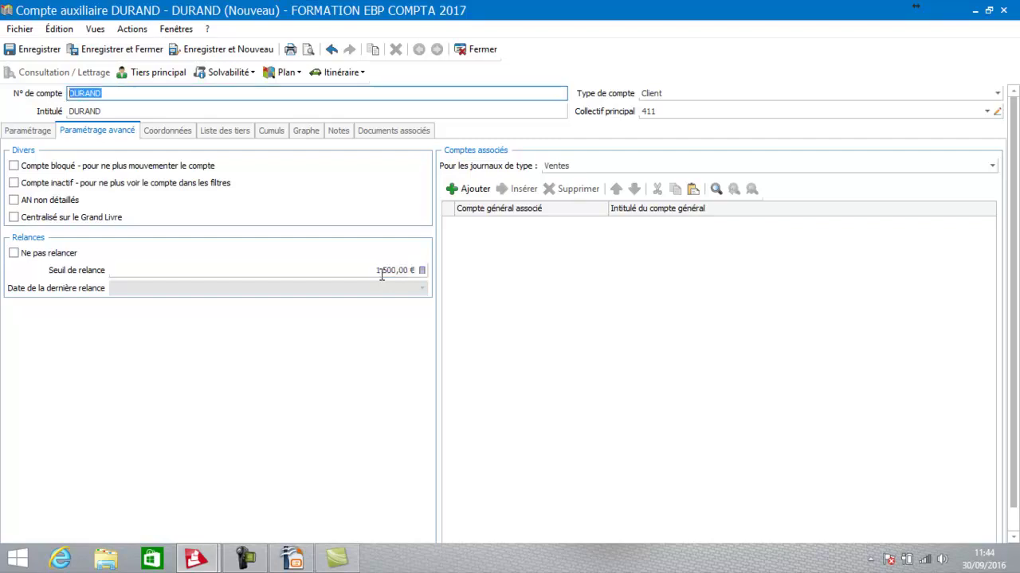
Step: Review the customer's address, bank details and associated documents, then save the account
{"action": "left_click", "coordinate": [185, 137]}
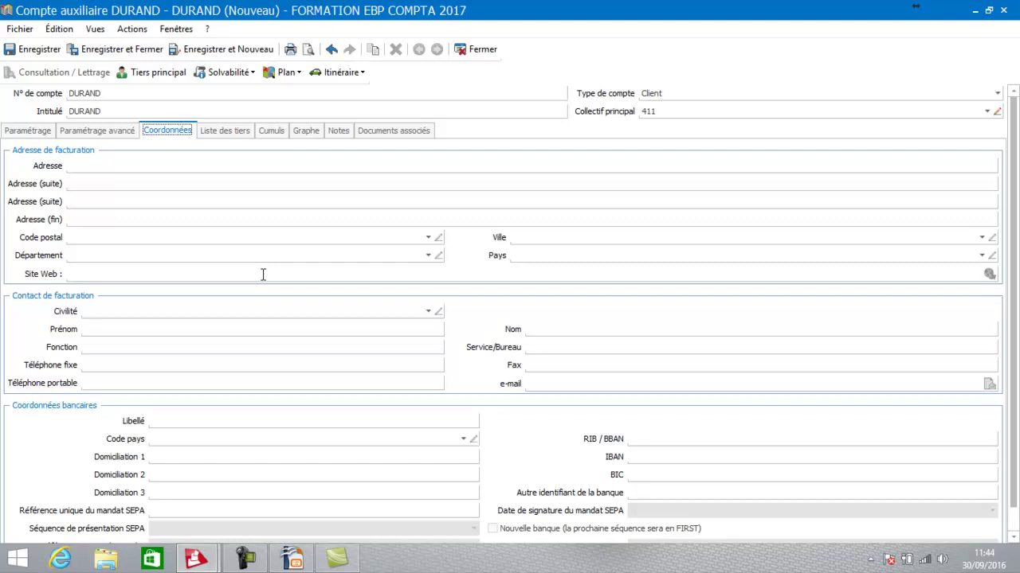
{"action": "left_click", "coordinate": [698, 437]}
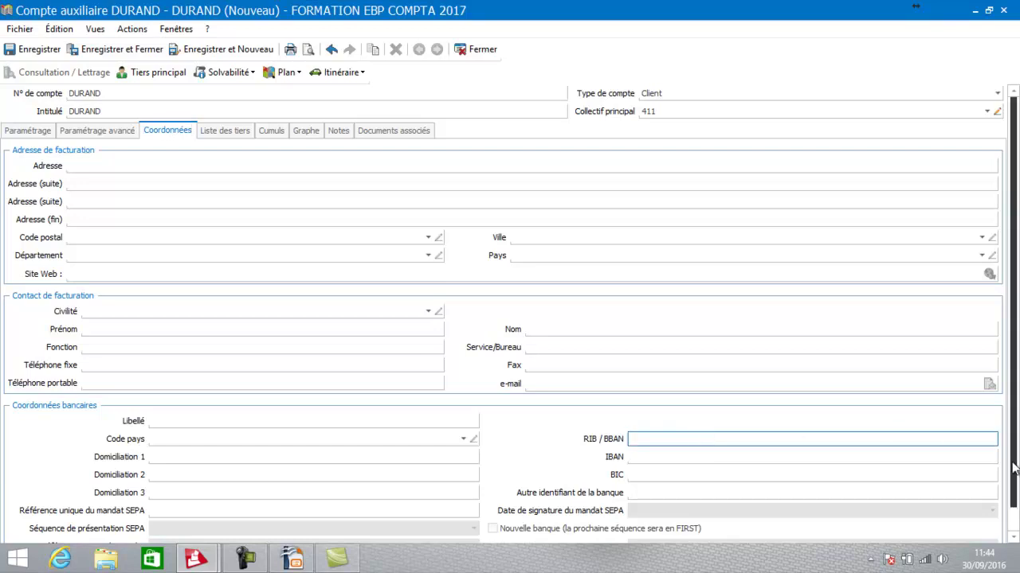
{"action": "scroll", "coordinate": [1014, 469], "scroll_direction": "down", "scroll_amount": 1}
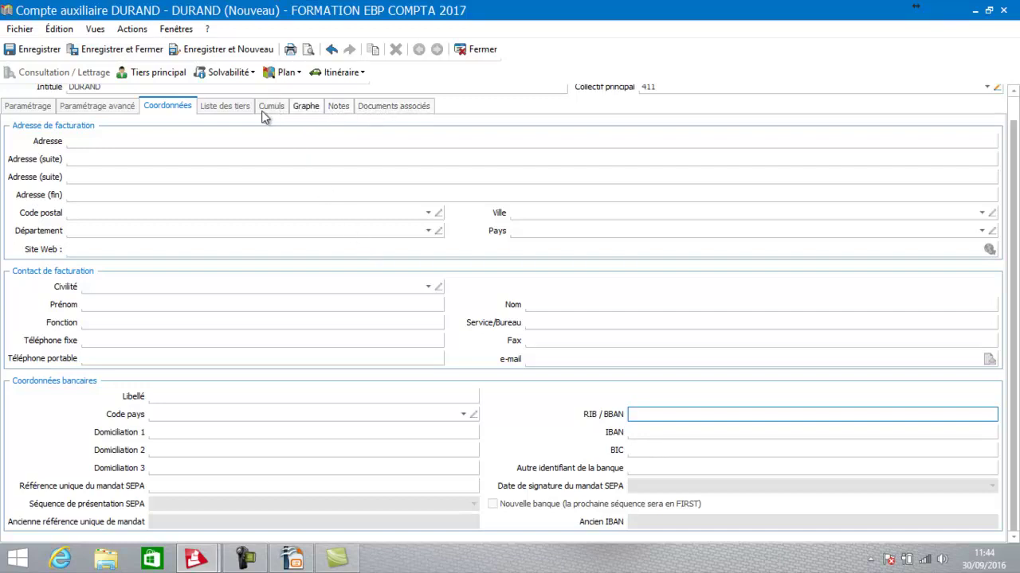
{"action": "left_click", "coordinate": [374, 112]}
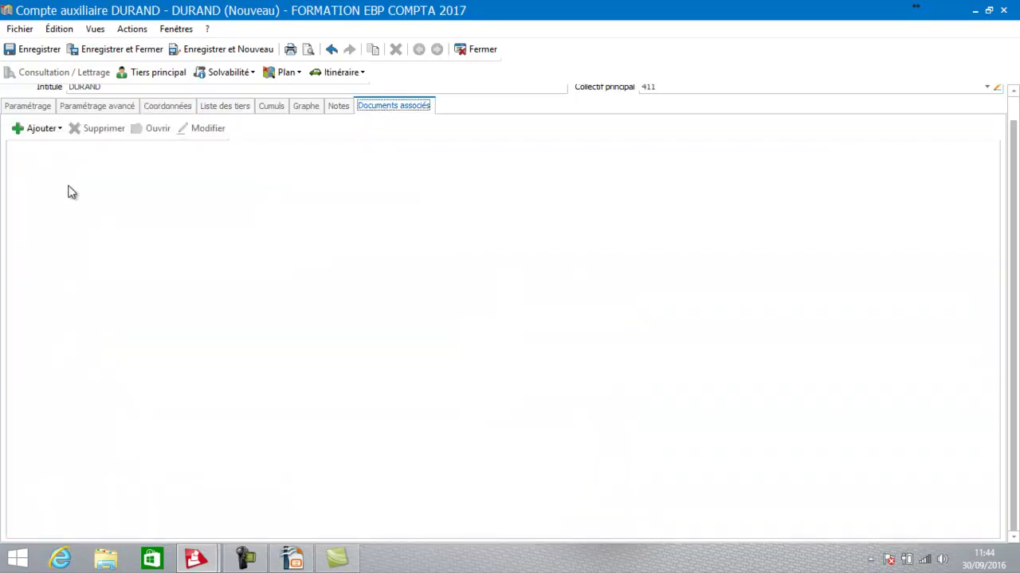
{"action": "left_click", "coordinate": [49, 52]}
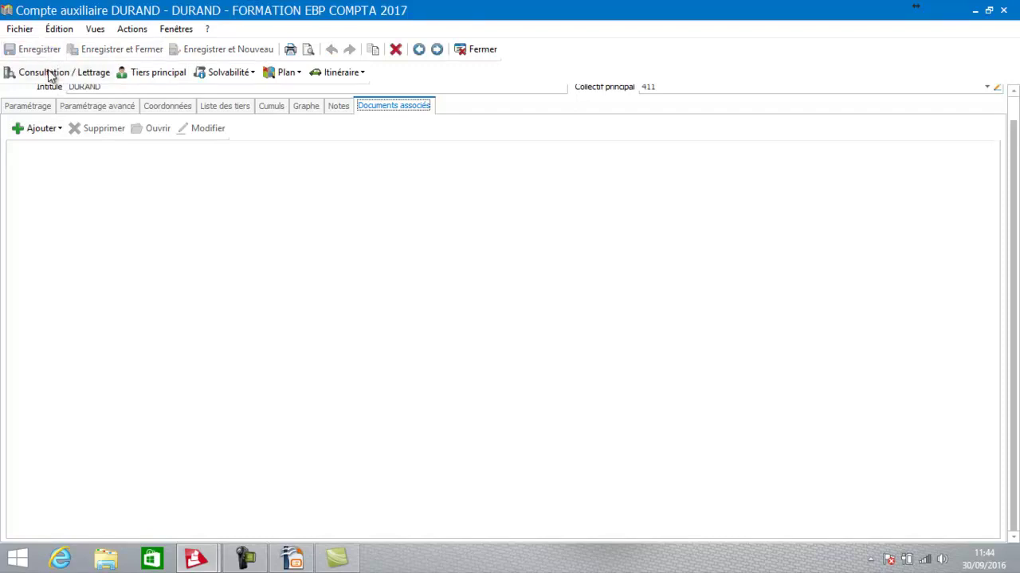
Step: Examine the customer's entry consultation and matching, main third-party record and third-party list, then close the account
{"action": "left_click", "coordinate": [48, 72]}
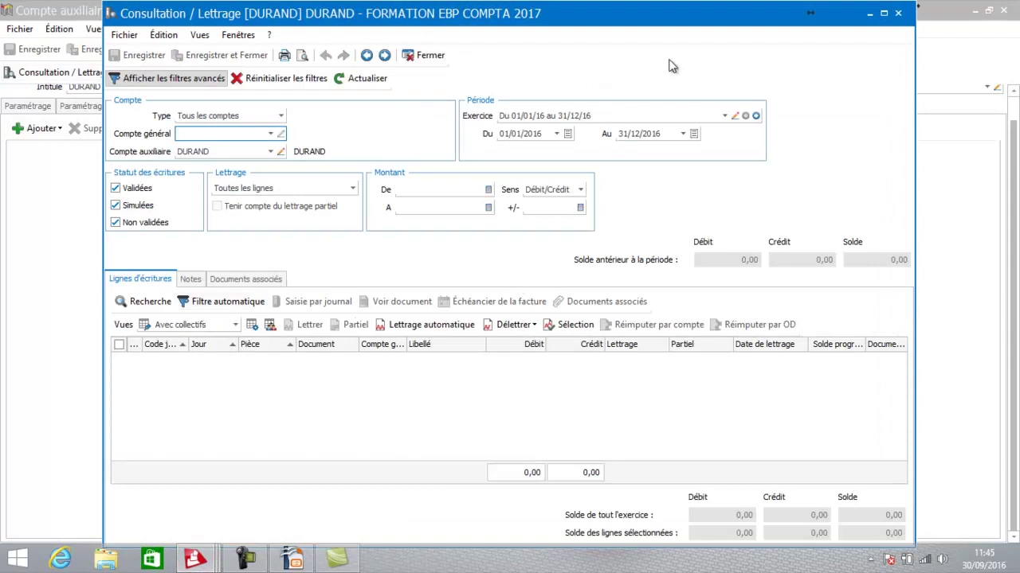
{"action": "left_click", "coordinate": [424, 57]}
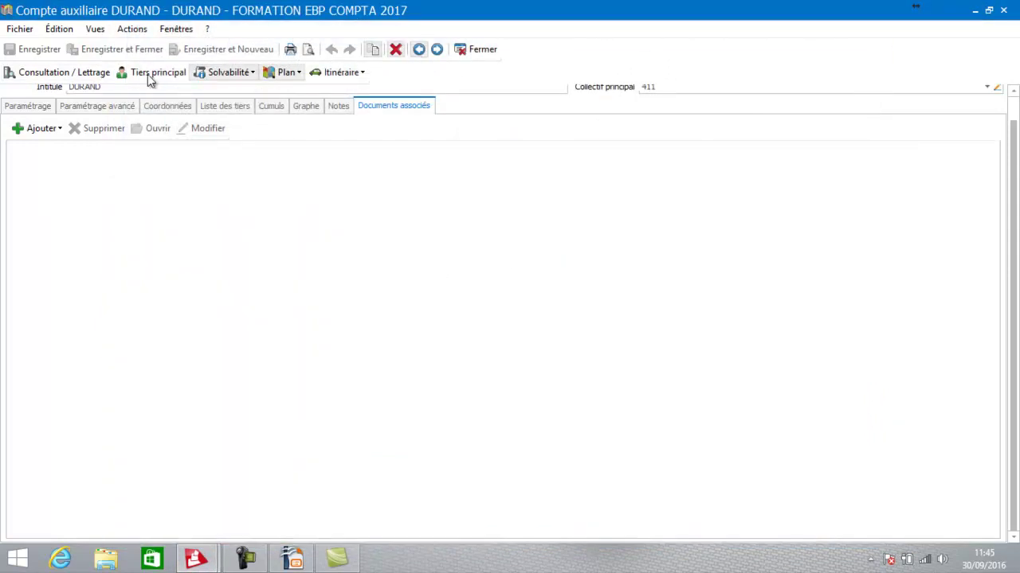
{"action": "left_click", "coordinate": [153, 73]}
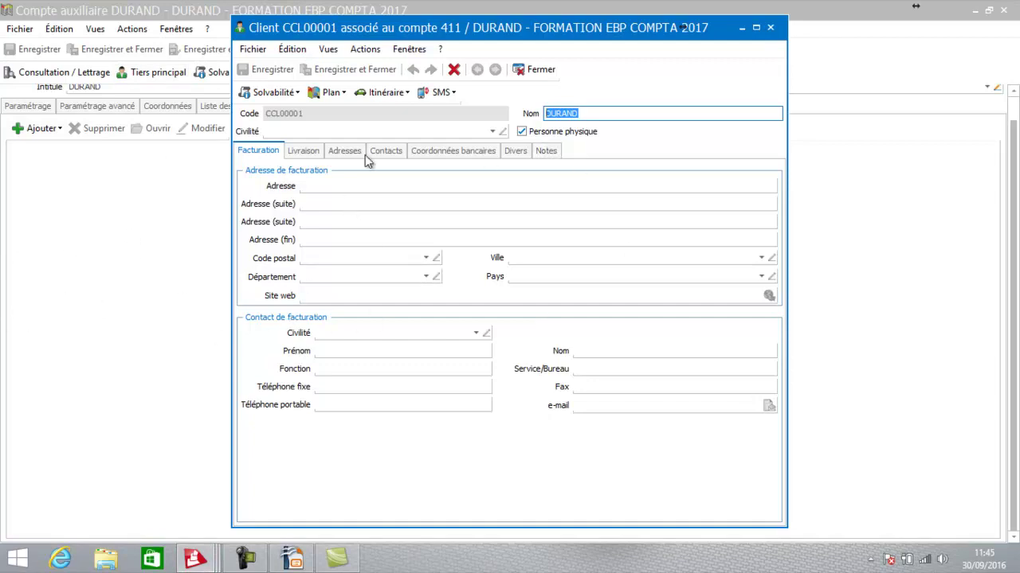
{"action": "left_click", "coordinate": [540, 70]}
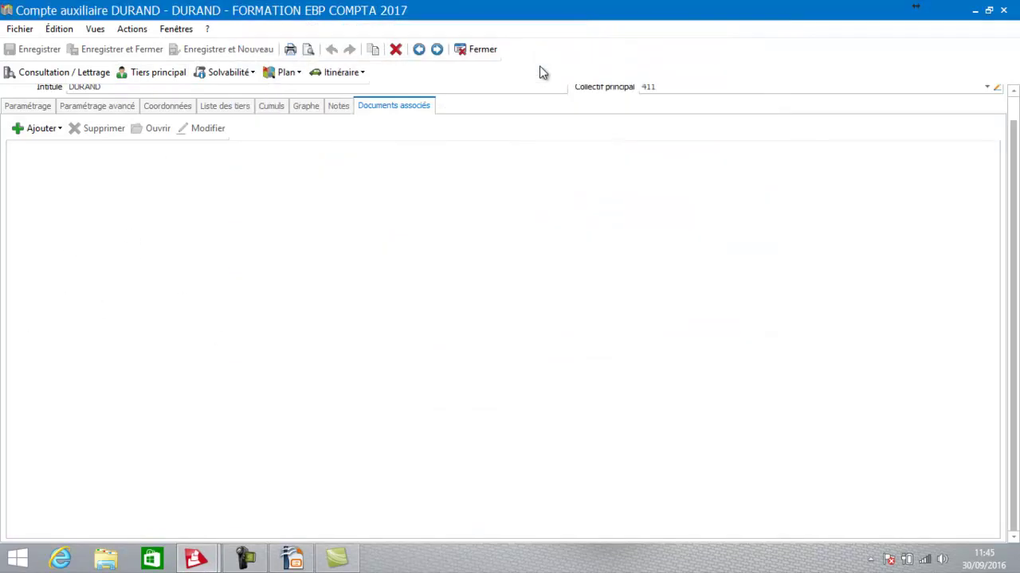
{"action": "left_click", "coordinate": [231, 106]}
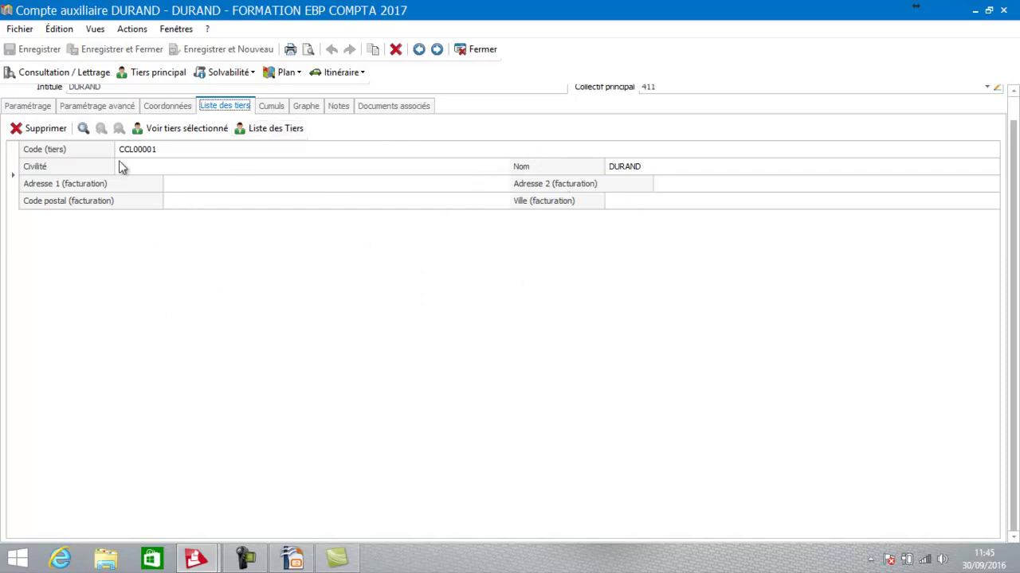
{"action": "left_click", "coordinate": [481, 50]}
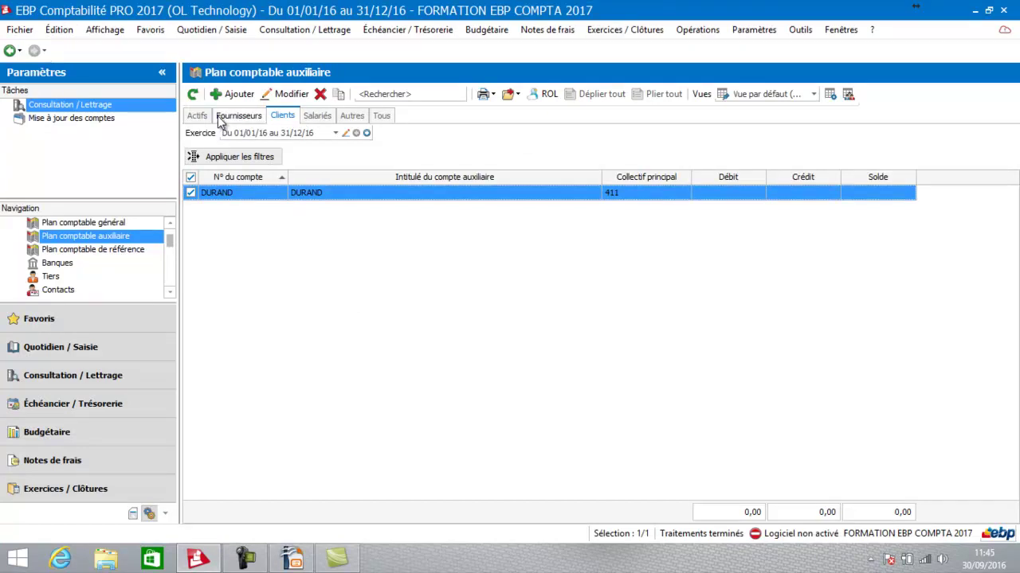
Step: Add a new employee auxiliary account, entering the employee's surname as both the account number and the title
{"action": "left_click", "coordinate": [324, 116]}
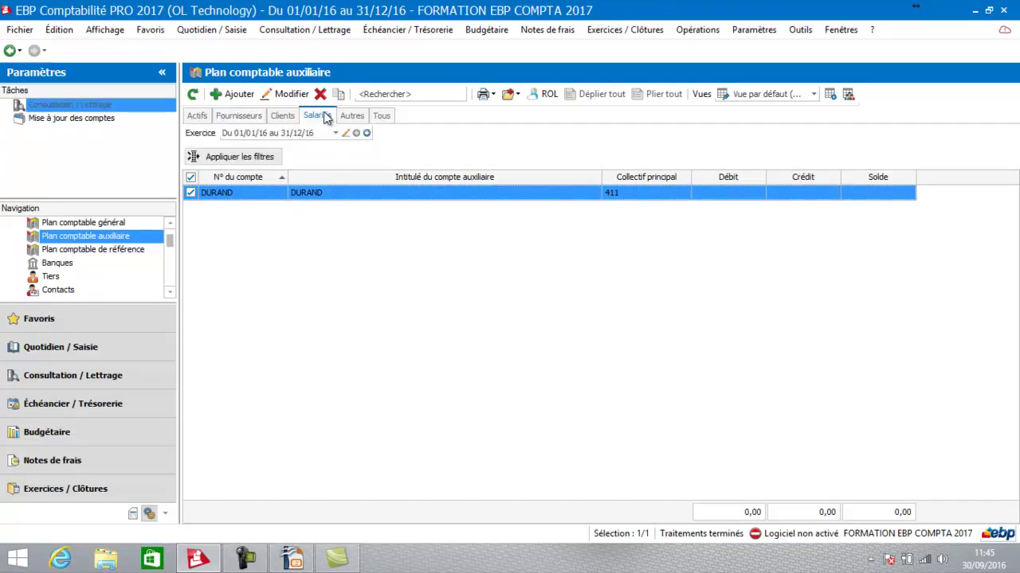
{"action": "left_click", "coordinate": [235, 94]}
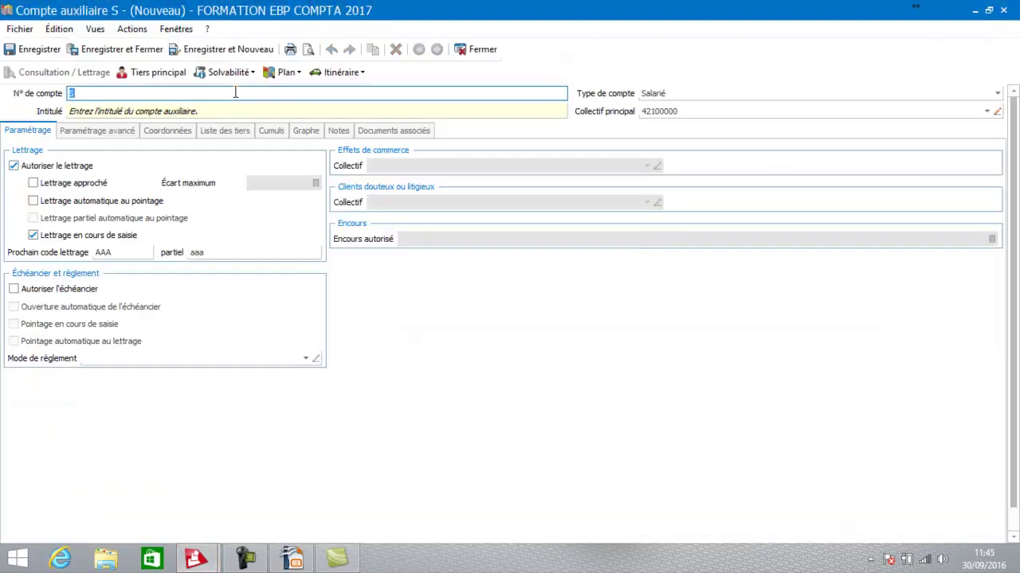
{"action": "type", "text": "DUPONT"}
{"action": "left_click", "coordinate": [296, 111]}
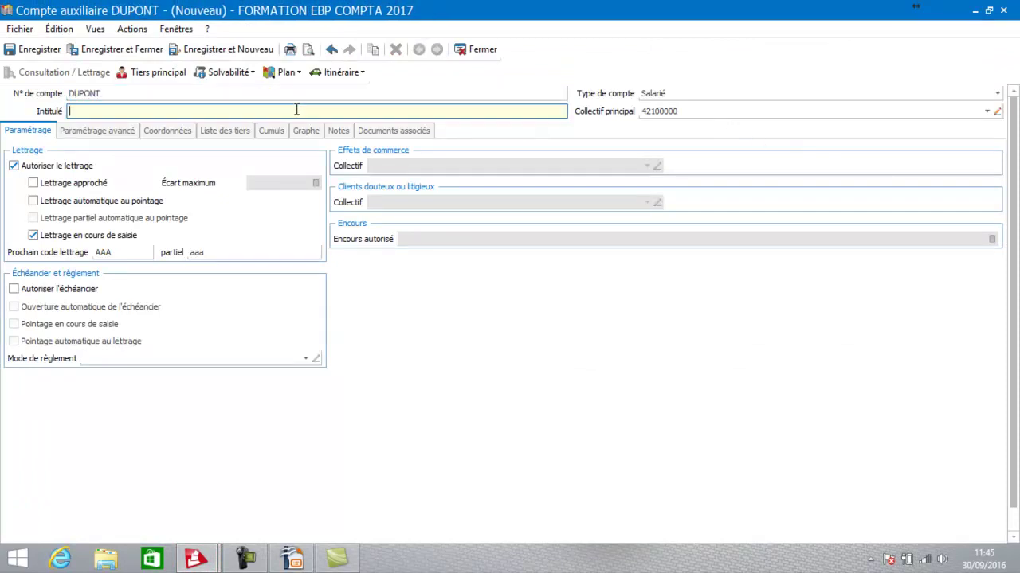
{"action": "type", "text": "DUPONT"}
{"action": "key", "text": "Tab"}
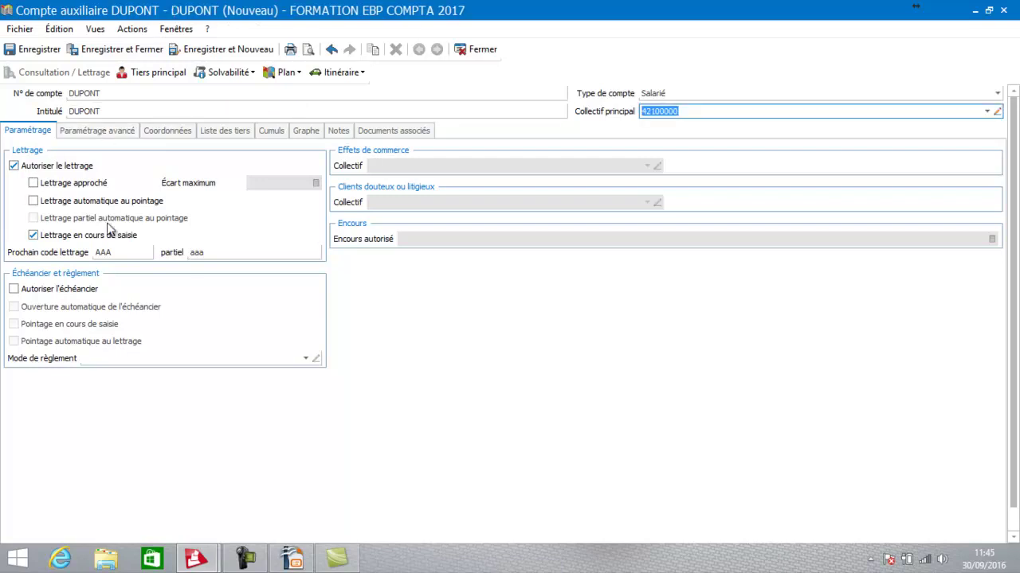
Step: Set the employee account's payment mode to "Chèque au comptant", then save the account and return to the employee list
{"action": "left_click", "coordinate": [306, 359]}
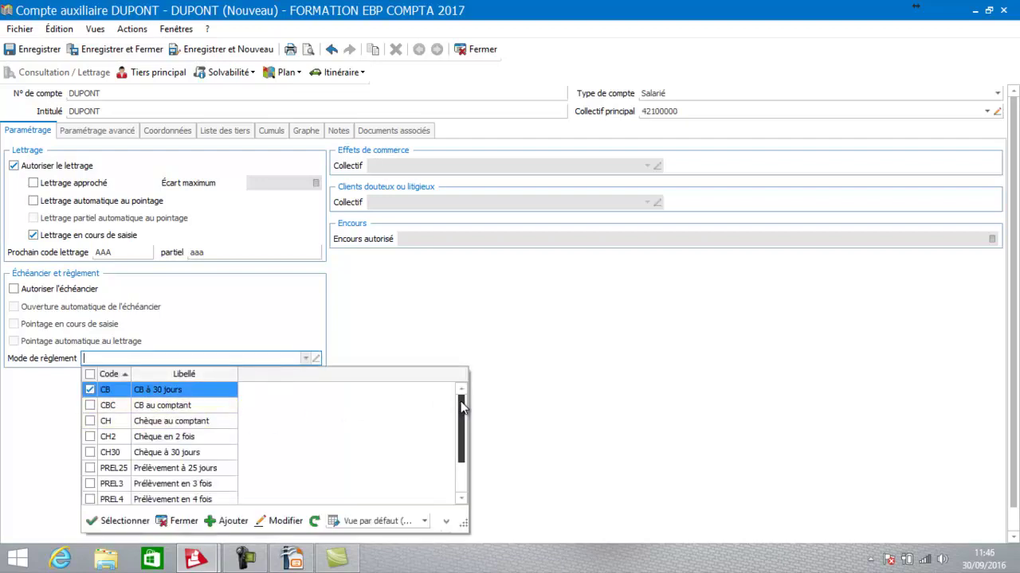
{"action": "mouse_move", "coordinate": [460, 411]}
{"action": "left_mouse_down"}
{"action": "mouse_move", "coordinate": [460, 450]}
{"action": "mouse_move", "coordinate": [461, 416]}
{"action": "left_mouse_up"}
{"action": "left_click", "coordinate": [204, 416]}
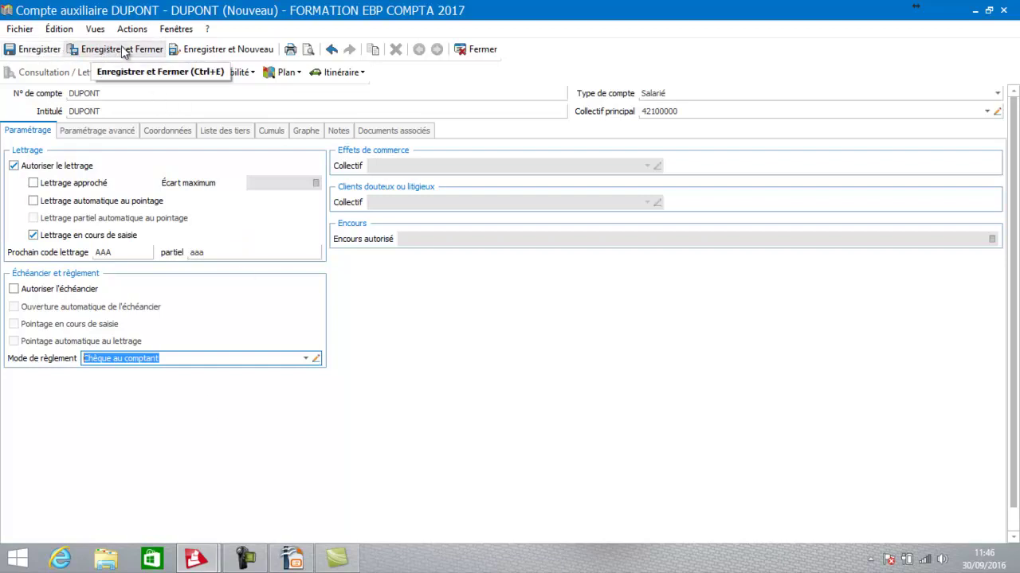
{"action": "left_click", "coordinate": [217, 50]}
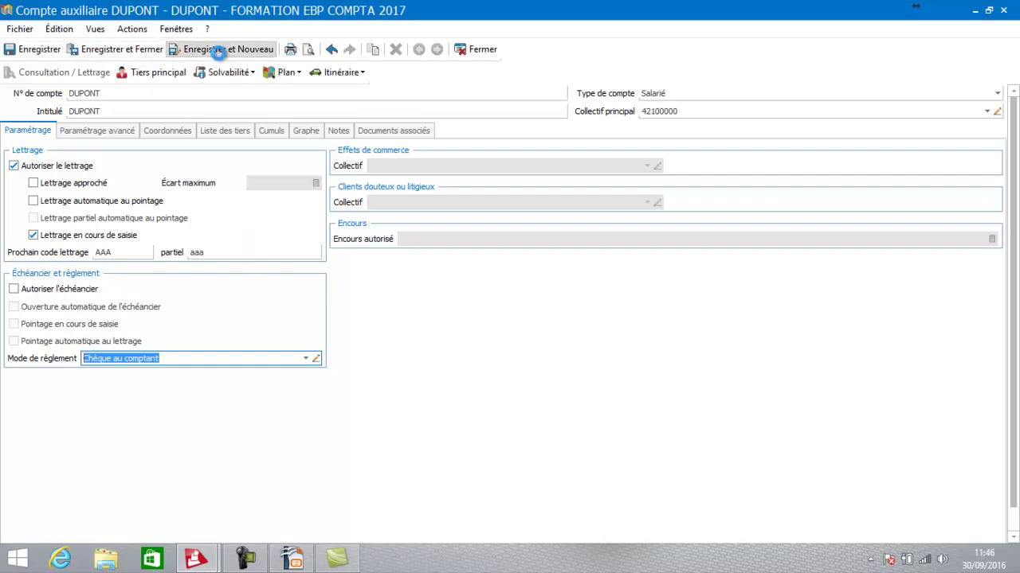
{"action": "left_click", "coordinate": [496, 49]}
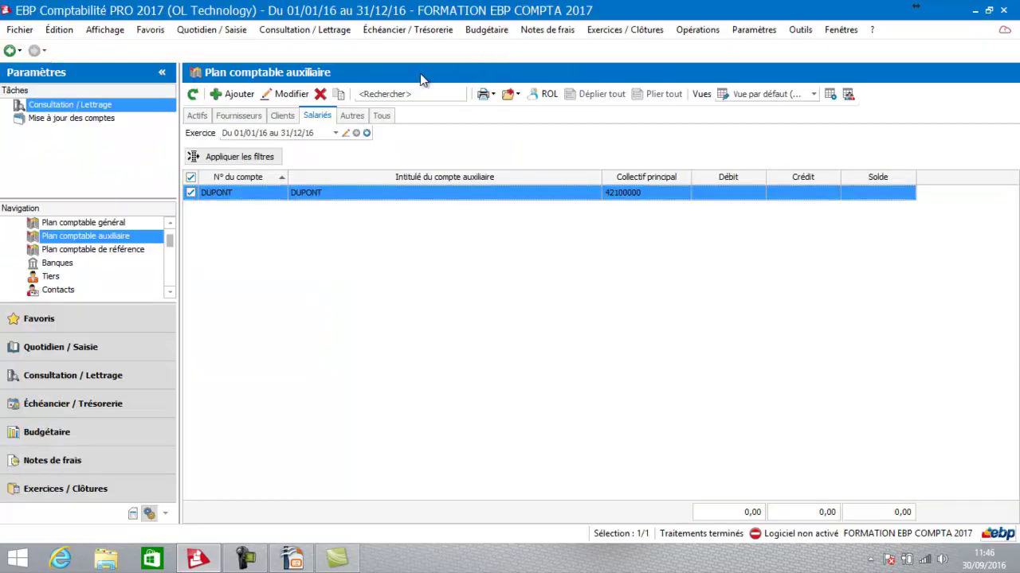
Step: Review the other accounts in the auxiliary chart, then the other third-party accounts in the general chart
{"action": "left_click", "coordinate": [353, 116]}
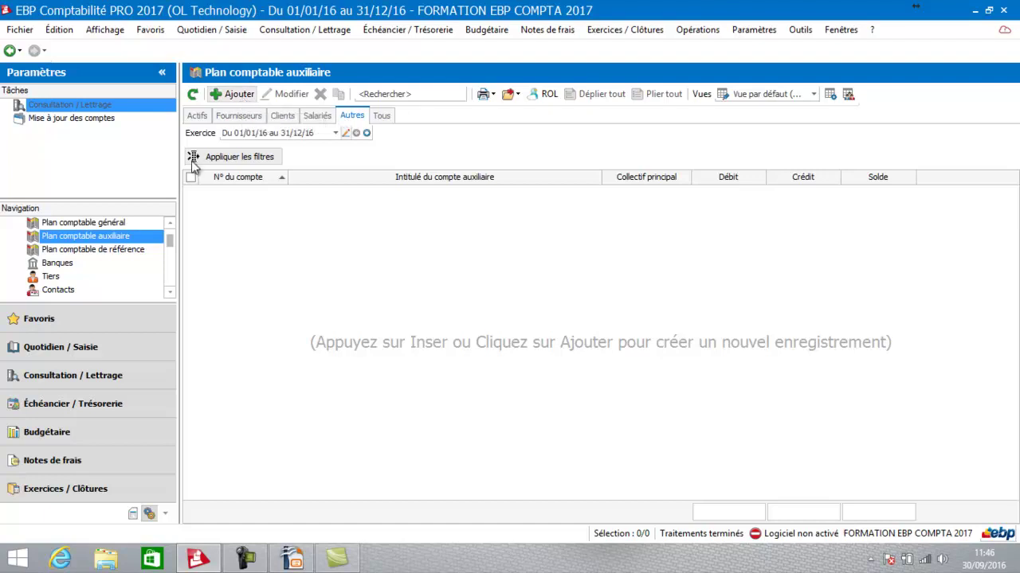
{"action": "left_click", "coordinate": [111, 223]}
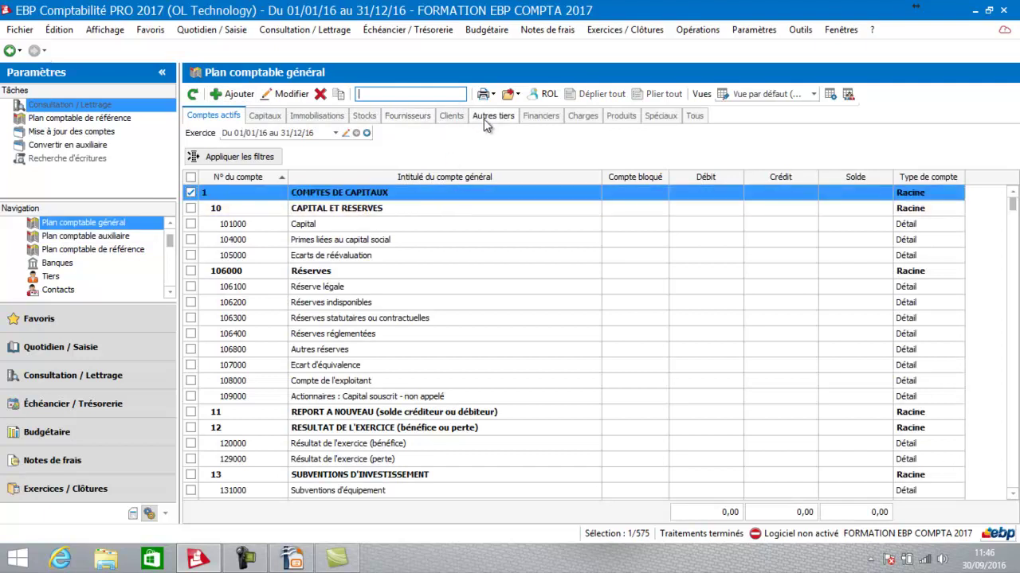
{"action": "left_click", "coordinate": [485, 117]}
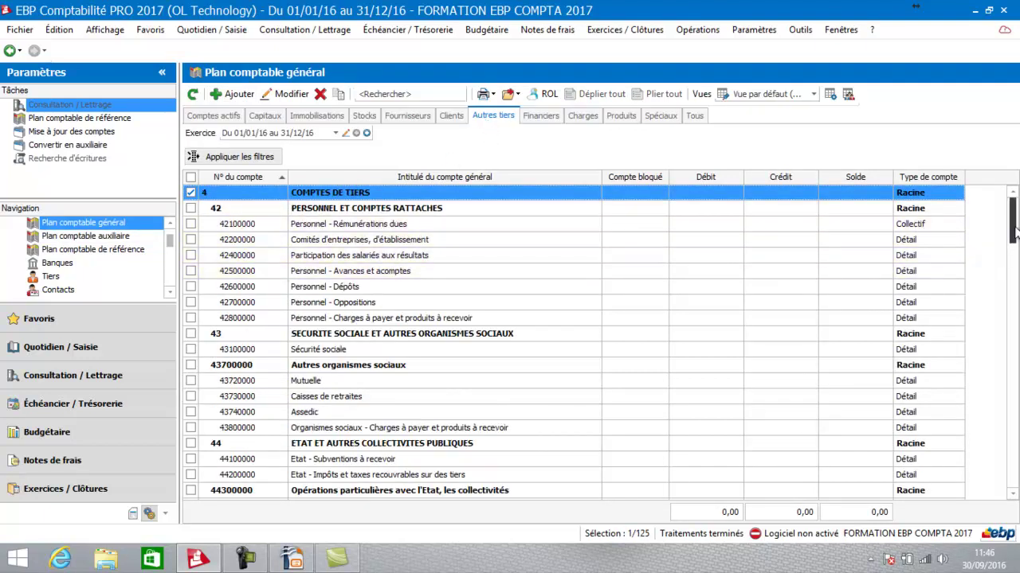
{"action": "mouse_move", "coordinate": [1014, 231]}
{"action": "left_mouse_down"}
{"action": "mouse_move", "coordinate": [1012, 279]}
{"action": "mouse_move", "coordinate": [1014, 229]}
{"action": "left_mouse_up"}
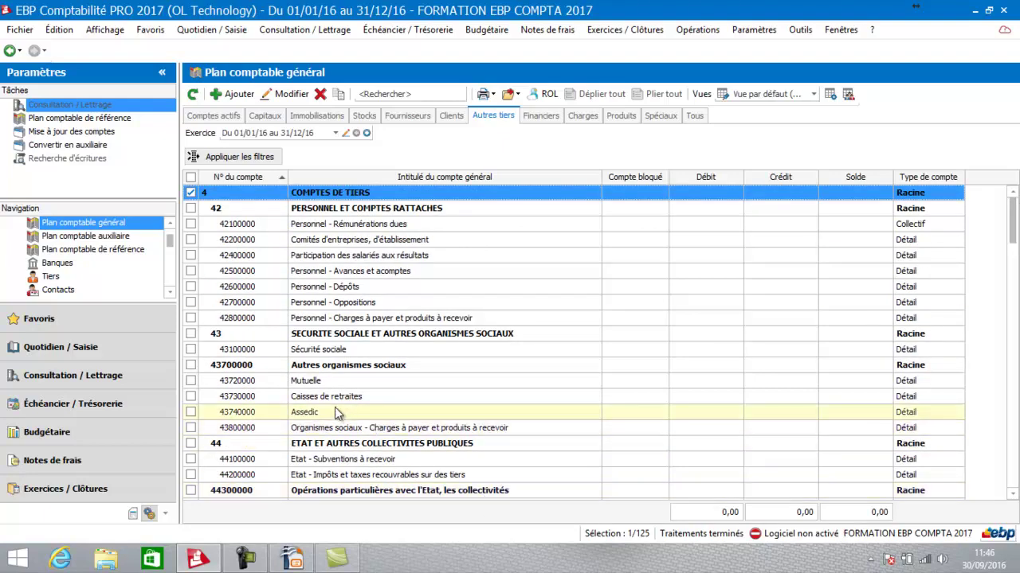
Step: Examine the settings of the "Sécurité sociale" account, close it, and return to the other accounts in the auxiliary chart
{"action": "left_click", "coordinate": [411, 350]}
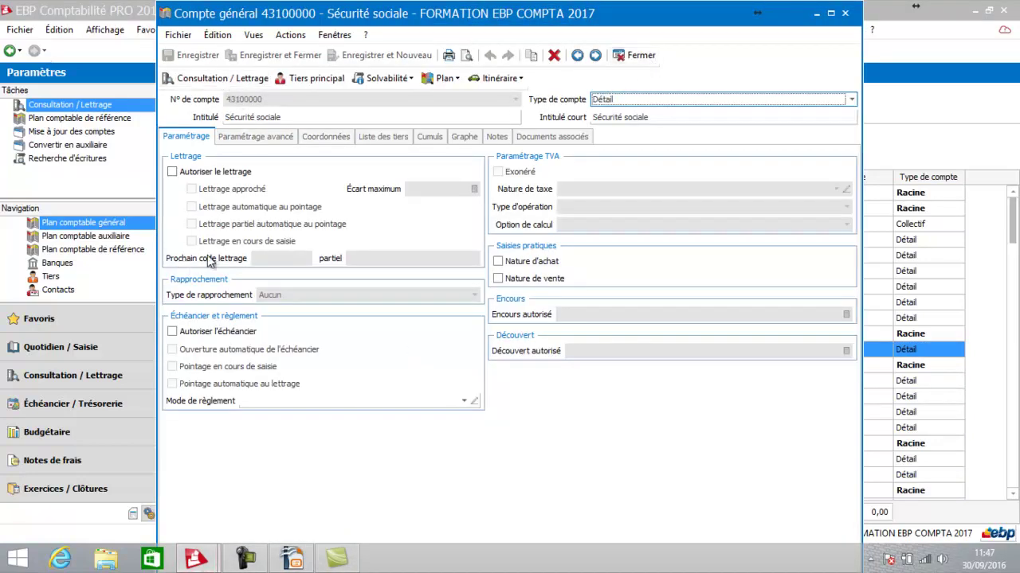
{"action": "left_click", "coordinate": [641, 57]}
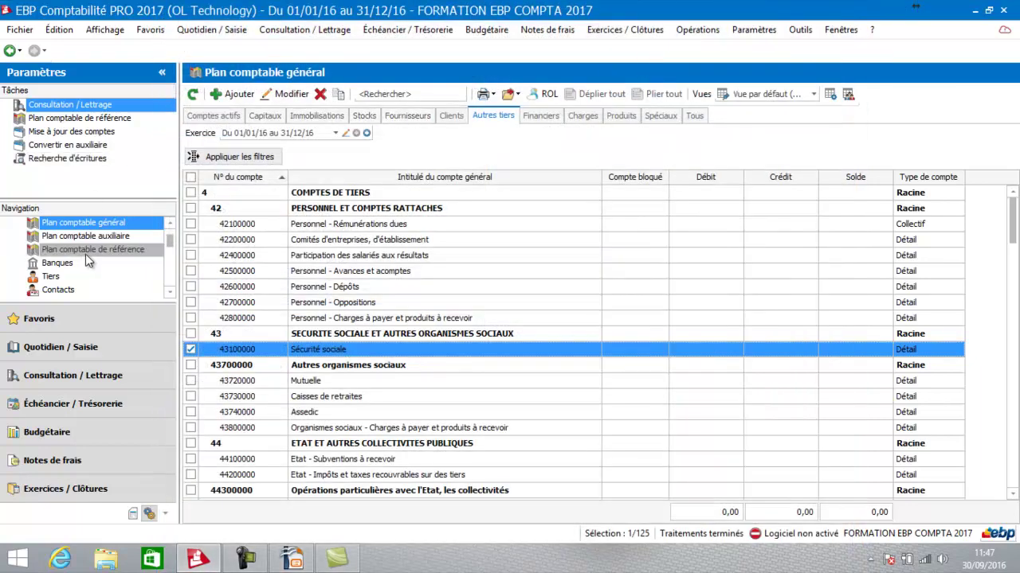
{"action": "left_click", "coordinate": [103, 237]}
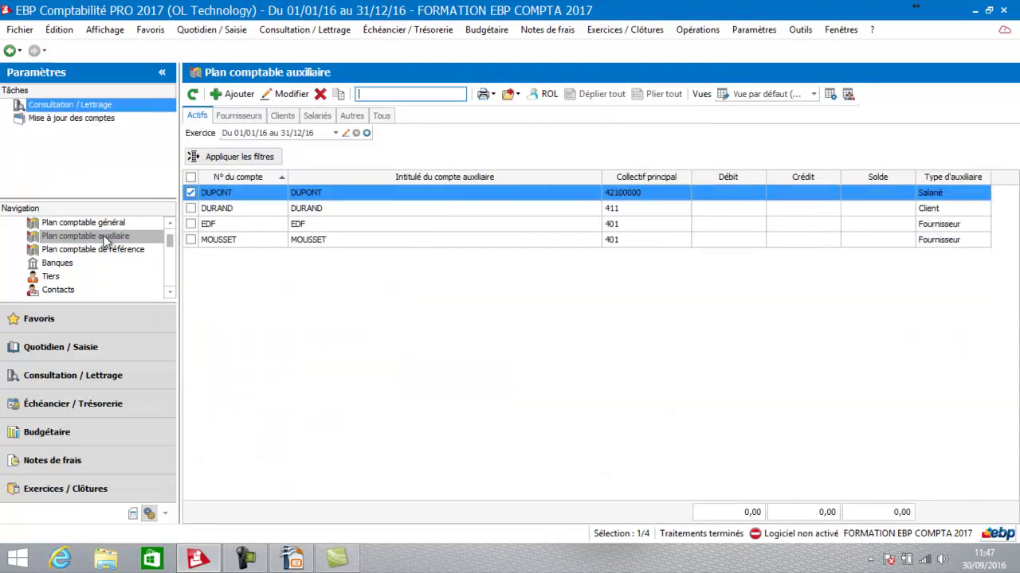
{"action": "left_click", "coordinate": [355, 119]}
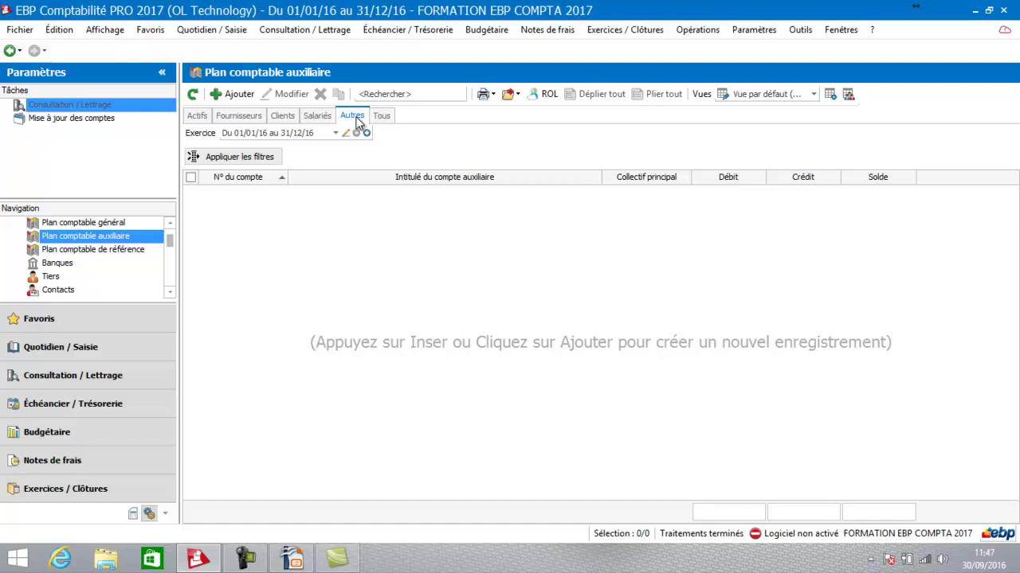
Step: Search the general chart's financial accounts for "banque" and open the "Banque principale" account
{"action": "left_click", "coordinate": [96, 223]}
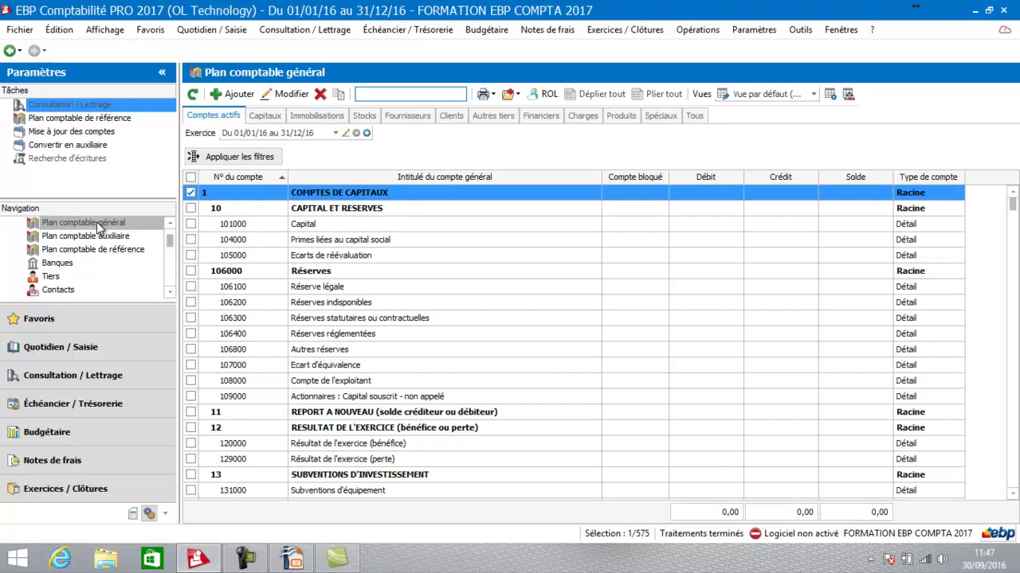
{"action": "left_click", "coordinate": [544, 118]}
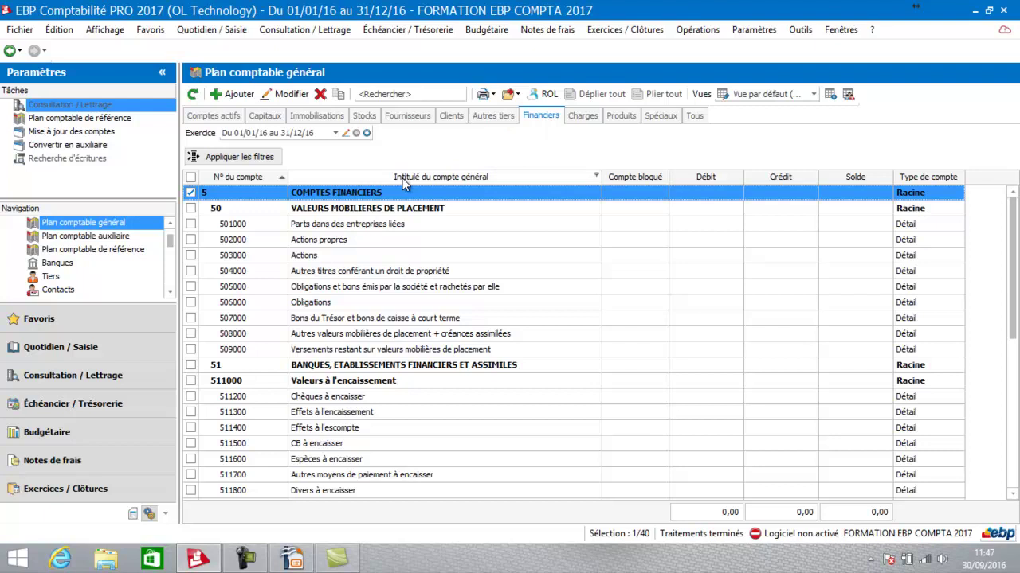
{"action": "left_click", "coordinate": [384, 94]}
{"action": "type", "text": "banque"}
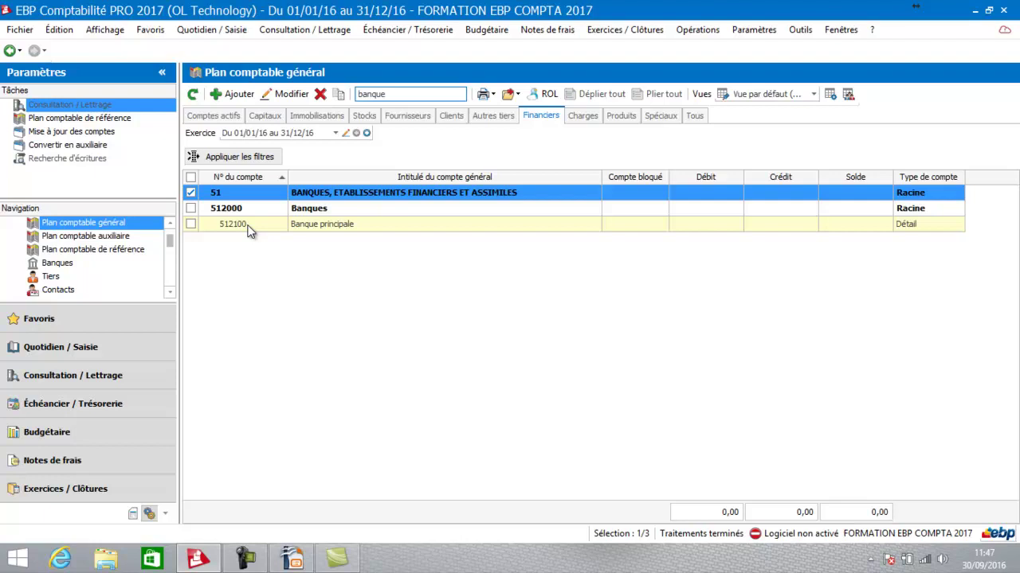
{"action": "left_click", "coordinate": [369, 226]}
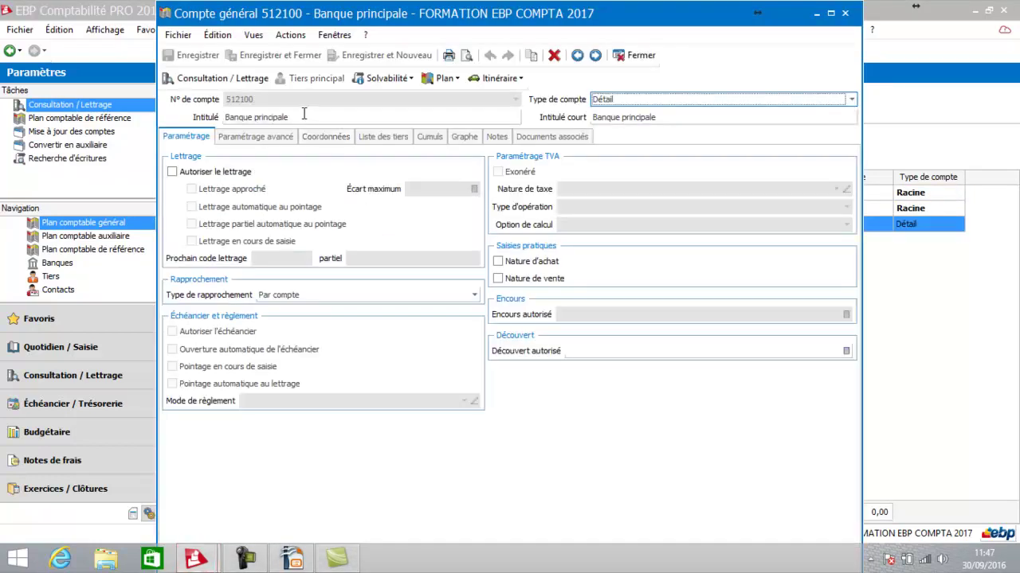
Step: Change the title of the main bank account to "Banque populaire", then save and close the account
{"action": "left_click", "coordinate": [303, 116]}
{"action": "left_click", "coordinate": [303, 113]}
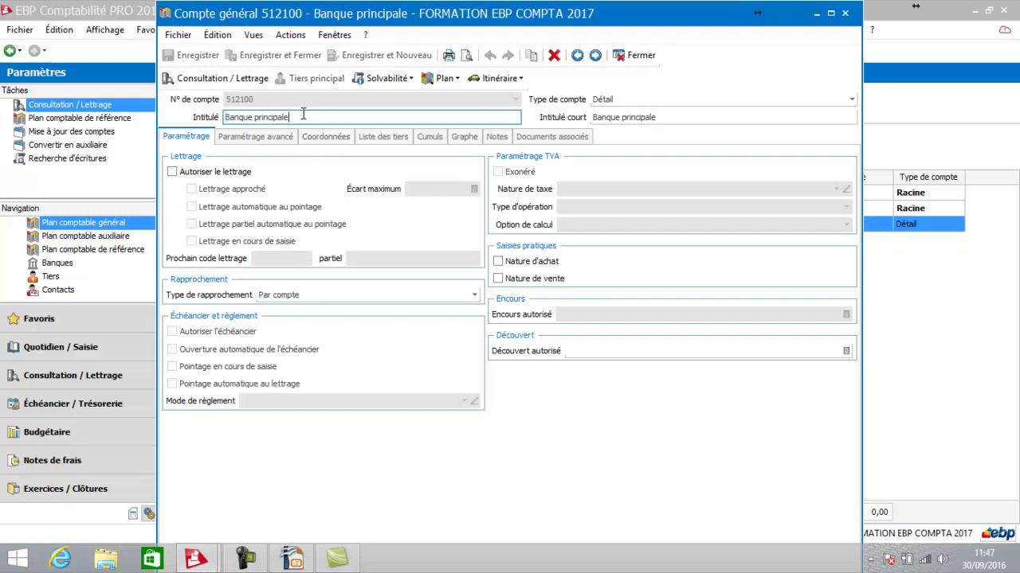
{"action": "key", "text": "BackSpace"}
{"action": "key", "text": "BackSpace"}
{"action": "key", "text": "BackSpace"}
{"action": "key", "text": "BackSpace"}
{"action": "key", "text": "BackSpace"}
{"action": "key", "text": "BackSpace"}
{"action": "key", "text": "BackSpace"}
{"action": "key", "text": "BackSpace"}
{"action": "key", "text": "BackSpace"}
{"action": "key", "text": "BackSpace"}
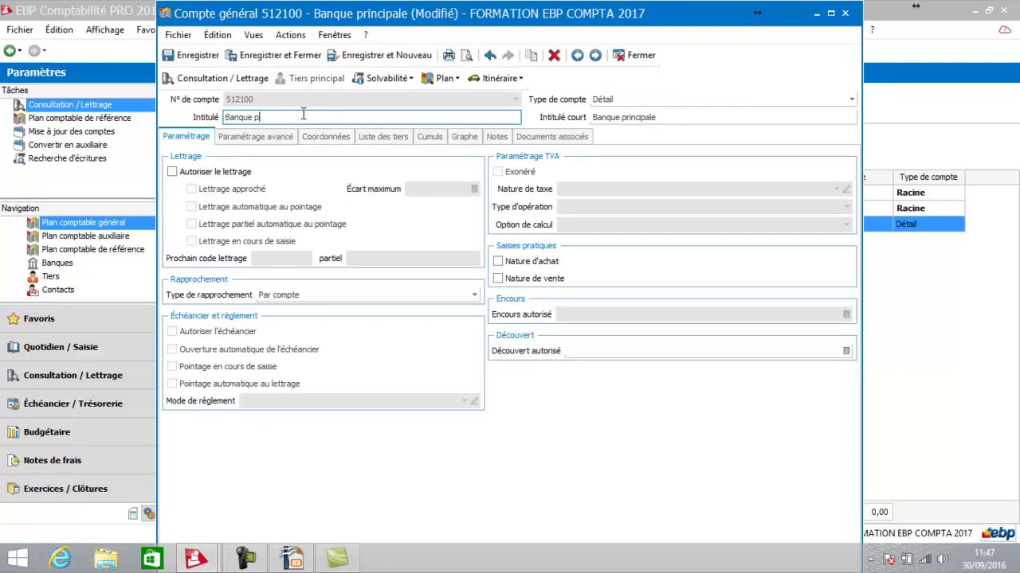
{"action": "type", "text": "populaire"}
{"action": "left_click", "coordinate": [290, 56]}
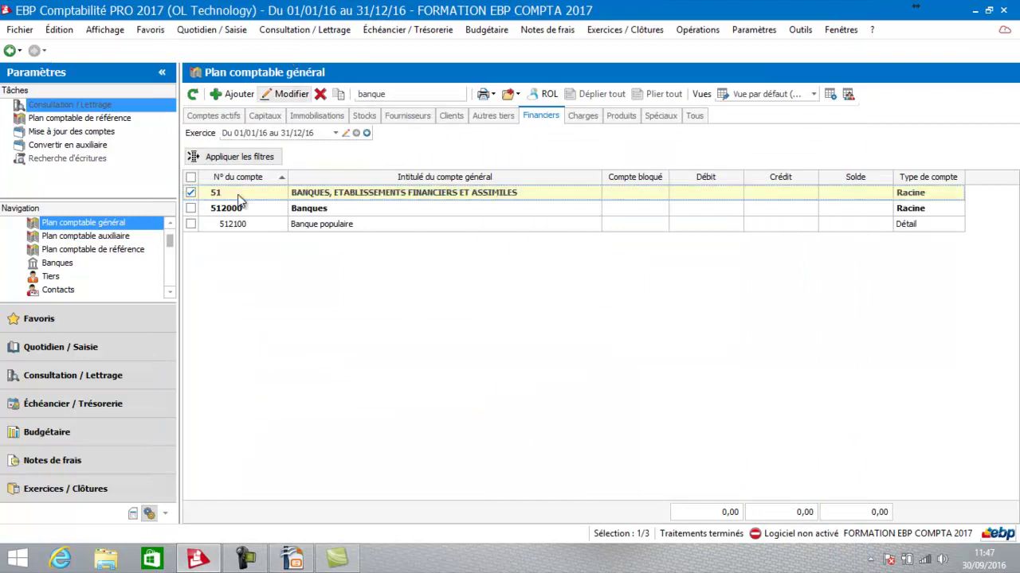
Step: Add a new general account numbered 521200 with the title "Crédit agricole", then view its advanced settings
{"action": "left_click", "coordinate": [236, 94]}
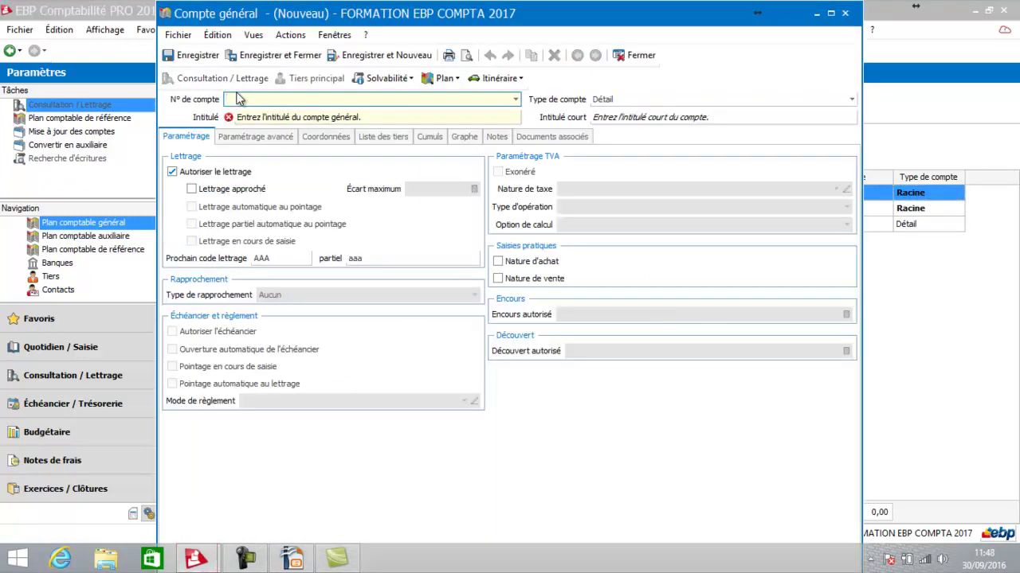
{"action": "type", "text": "521200"}
{"action": "left_click", "coordinate": [263, 118]}
{"action": "type", "text": "Crédit"}
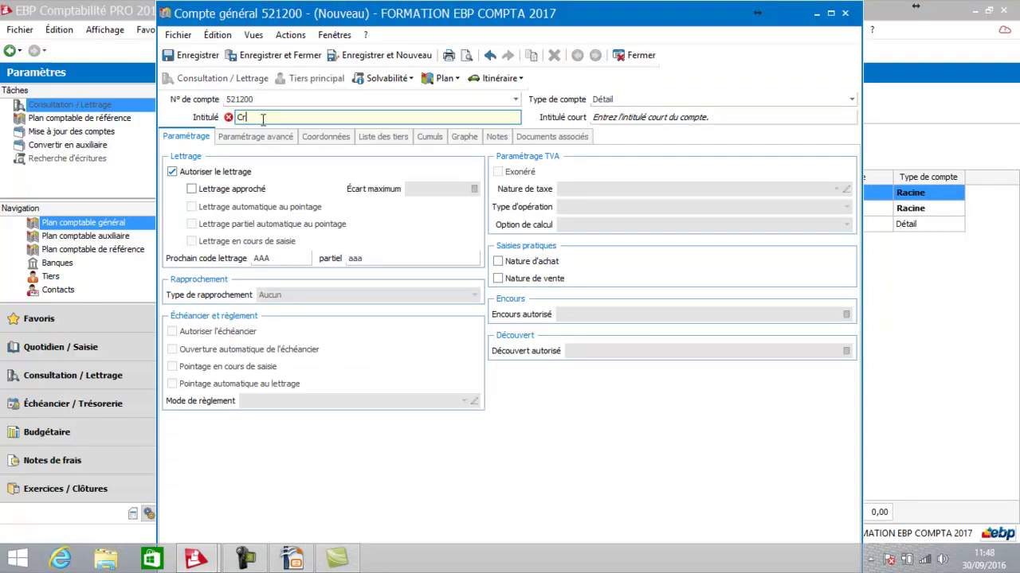
{"action": "key", "text": "BackSpace"}
{"action": "key", "text": "BackSpace"}
{"action": "key", "text": "BackSpace"}
{"action": "key", "text": "BackSpace"}
{"action": "key", "text": "BackSpace"}
{"action": "key", "text": "BackSpace"}
{"action": "key", "text": "BackSpace"}
{"action": "type", "text": "Crédit Agricole"}
{"action": "key", "text": "Tab"}
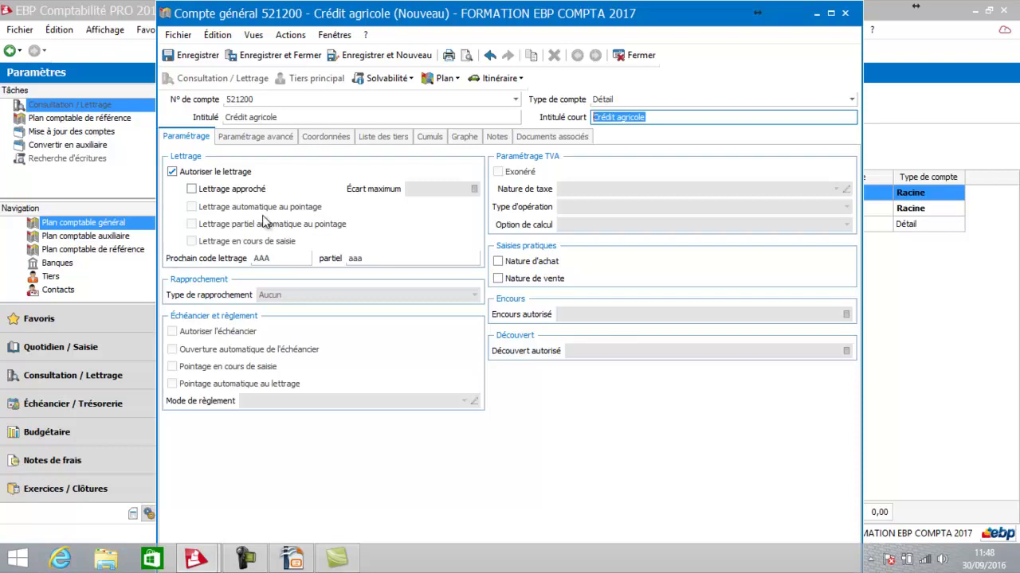
{"action": "left_click", "coordinate": [255, 137]}
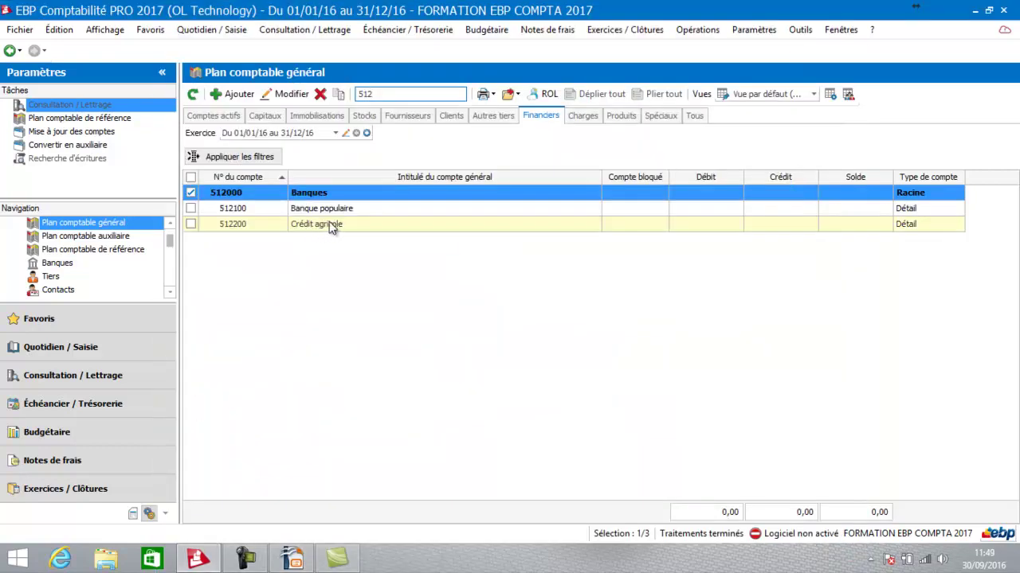
Step: Clear the account search and review the expense accounts, including "Locations immobilières" and "Honoraires"
{"action": "left_click", "coordinate": [589, 119]}
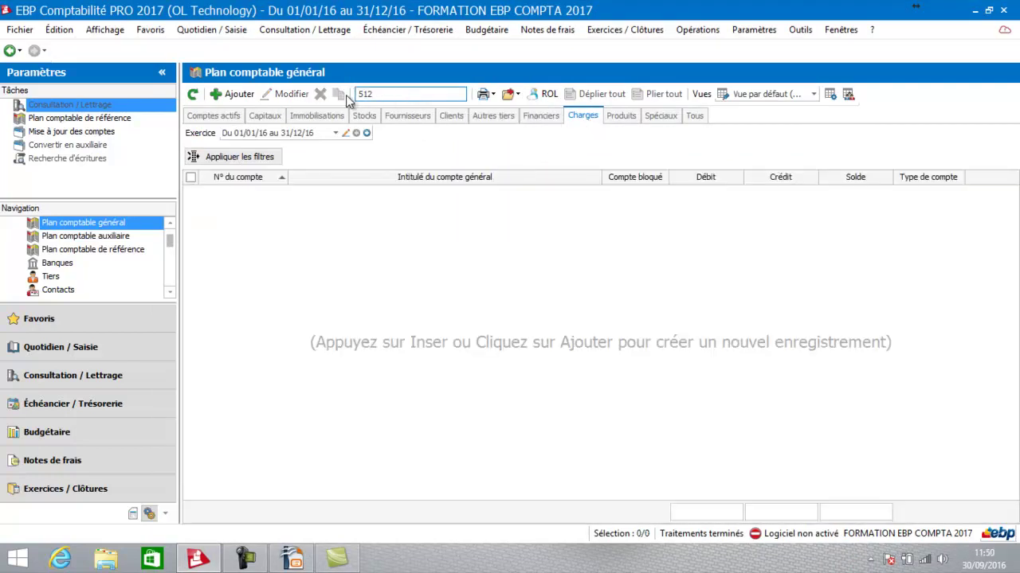
{"action": "key", "text": "BackSpace"}
{"action": "key", "text": "BackSpace"}
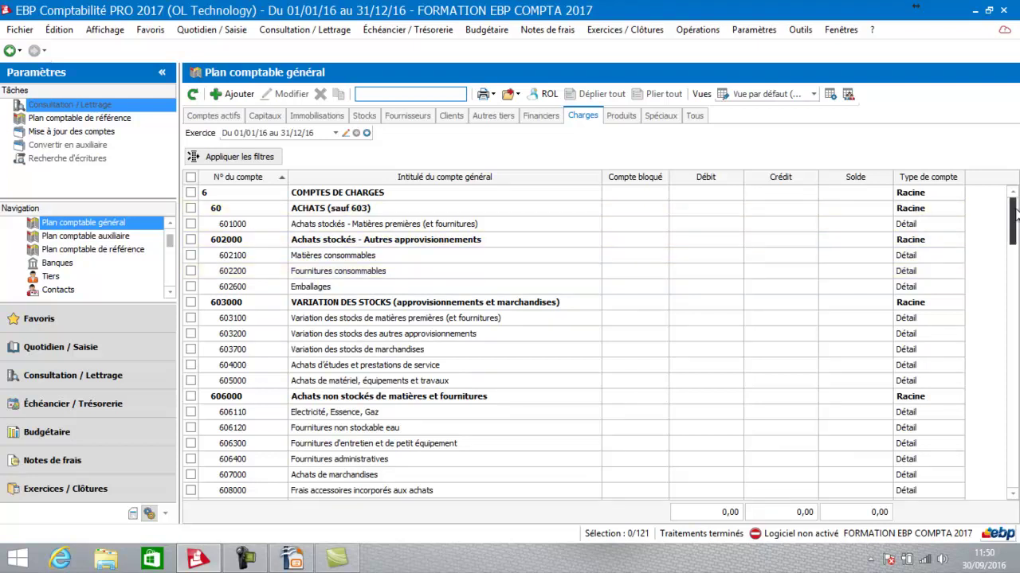
{"action": "left_click_drag", "start_coordinate": [1013, 219], "coordinate": [1013, 269]}
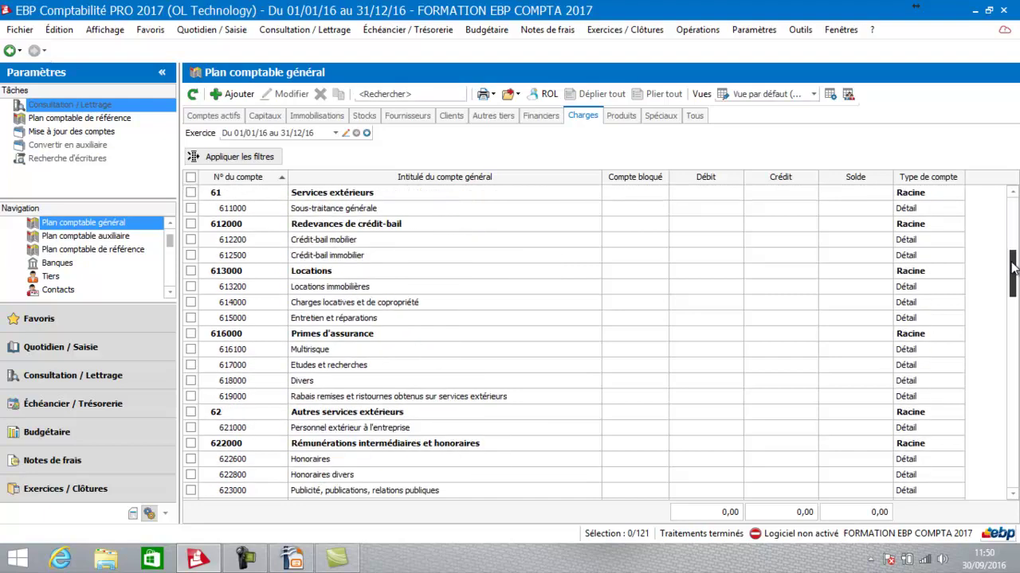
{"action": "left_click", "coordinate": [359, 291]}
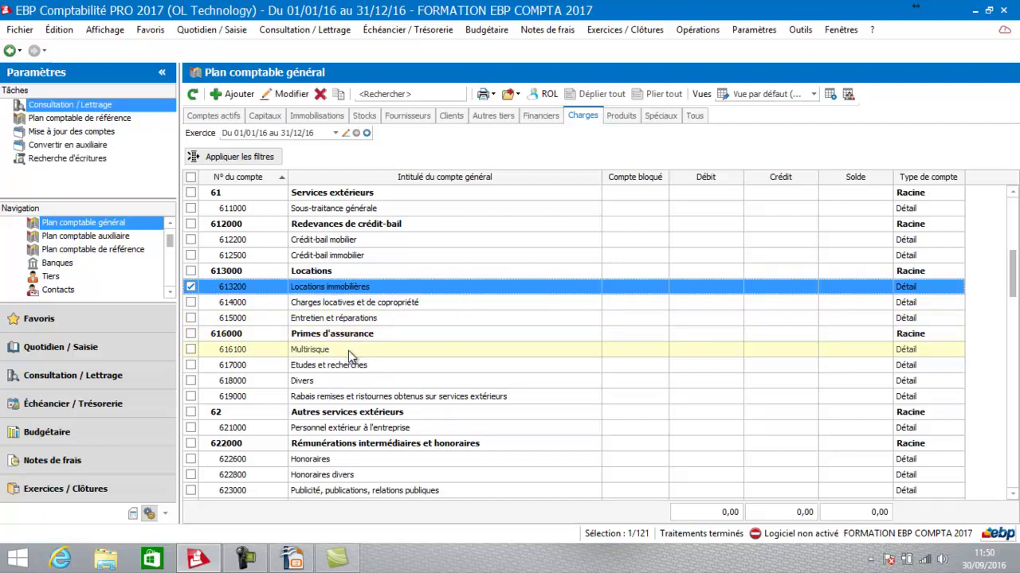
{"action": "left_click", "coordinate": [388, 465]}
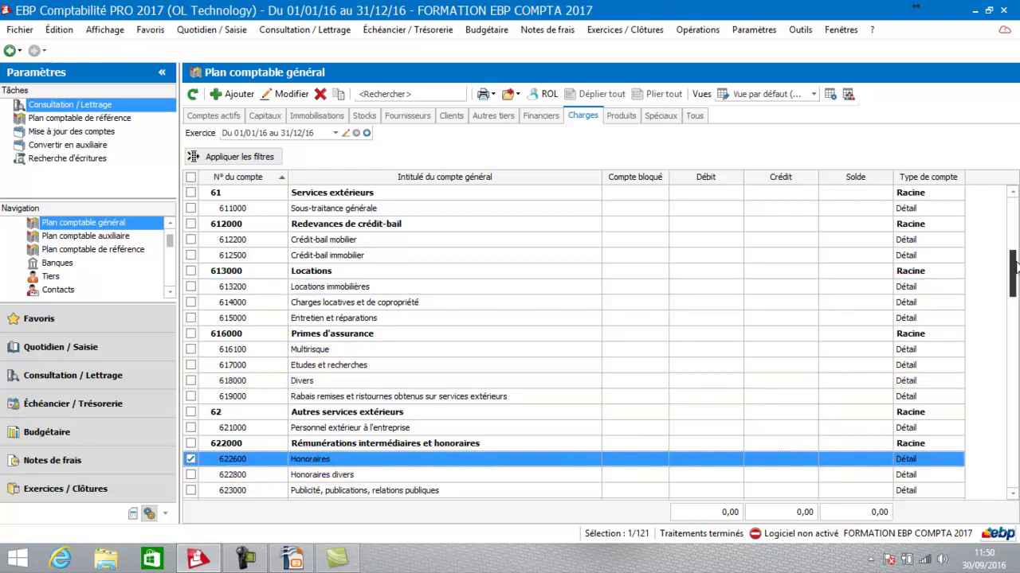
{"action": "left_click_drag", "start_coordinate": [1017, 269], "coordinate": [1016, 209]}
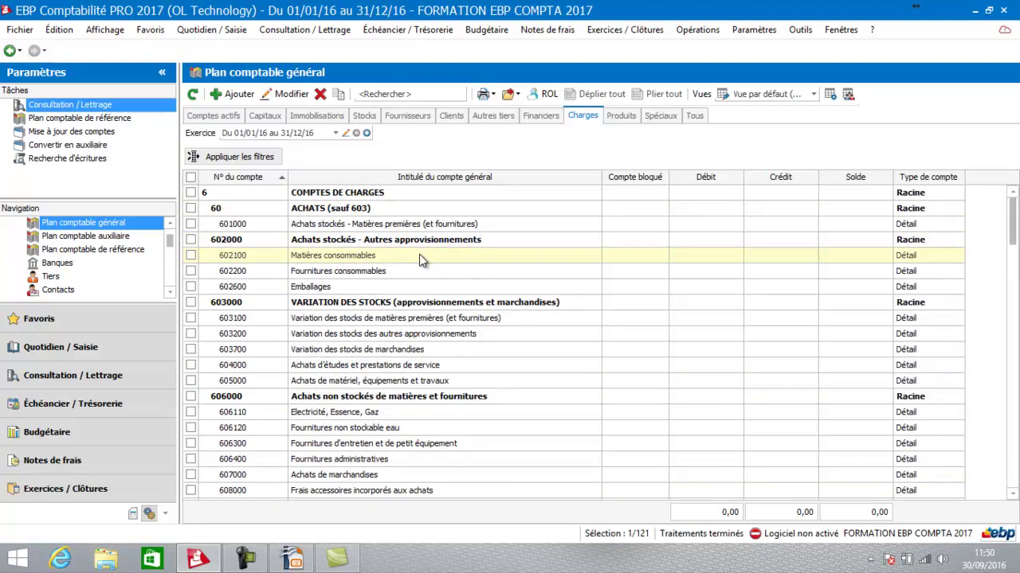
Step: Start a new general expense account and enter 626100 as its account number
{"action": "left_click", "coordinate": [417, 94]}
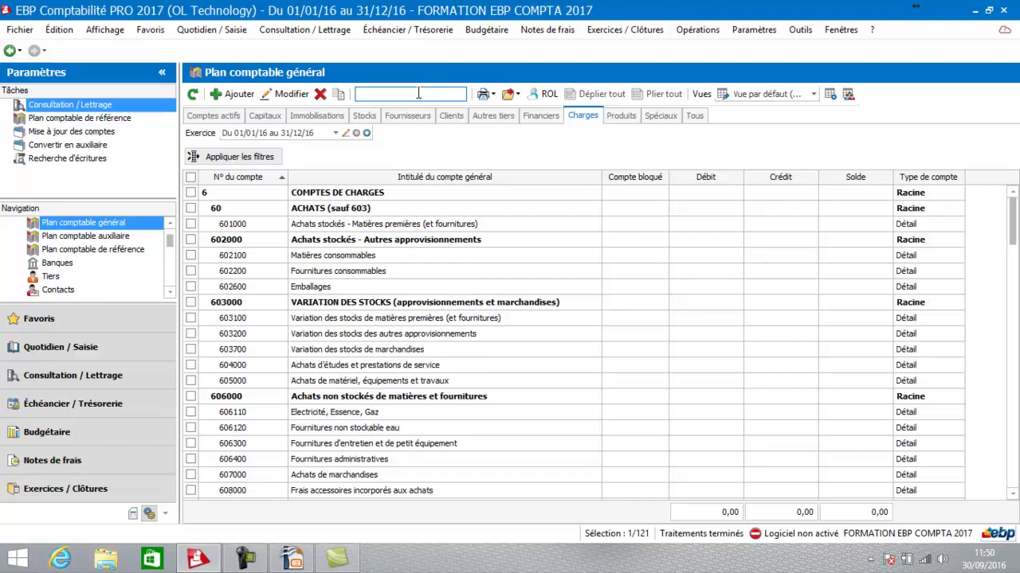
{"action": "left_click", "coordinate": [235, 94]}
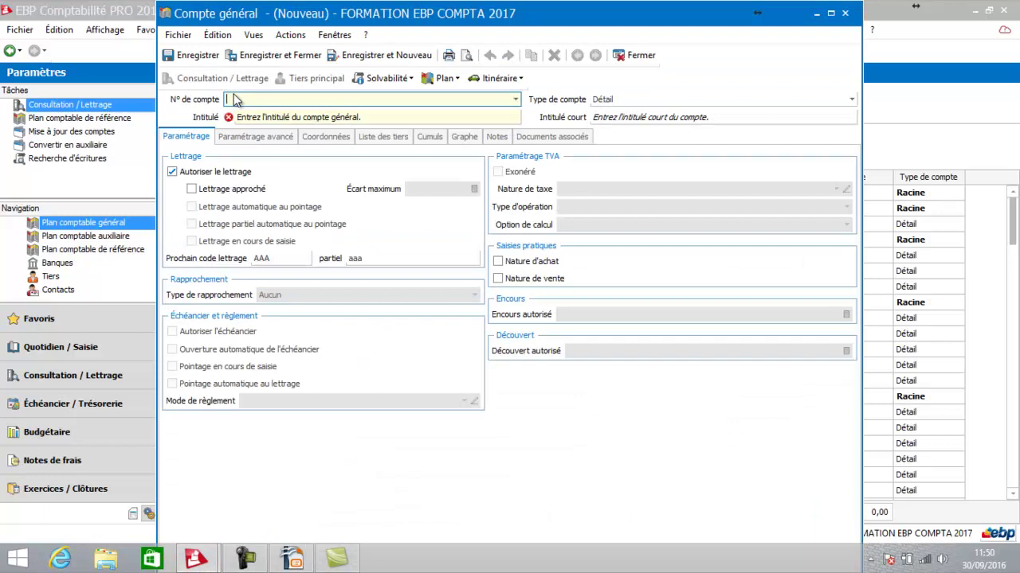
{"action": "type", "text": "626"}
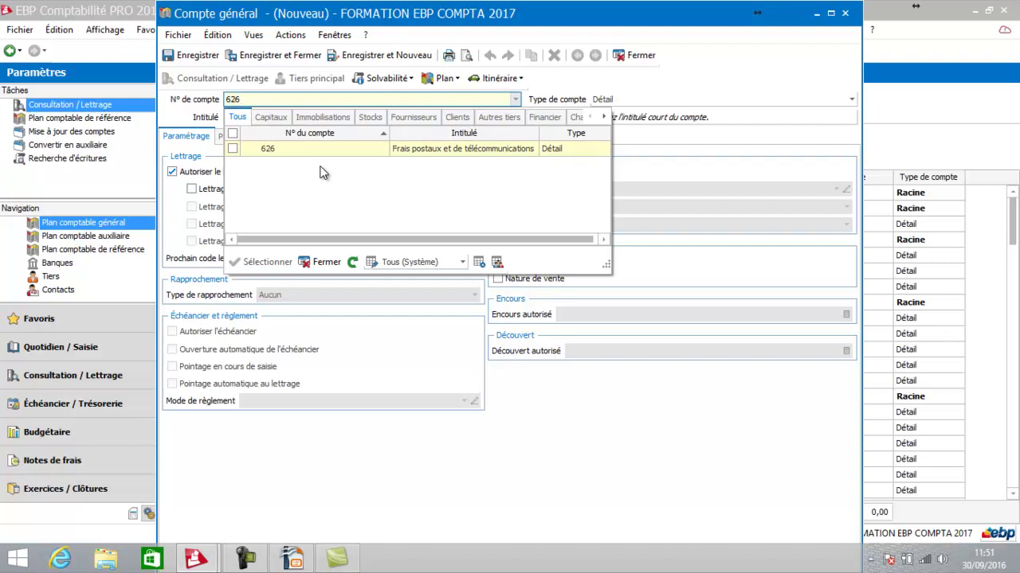
{"action": "type", "text": "100"}
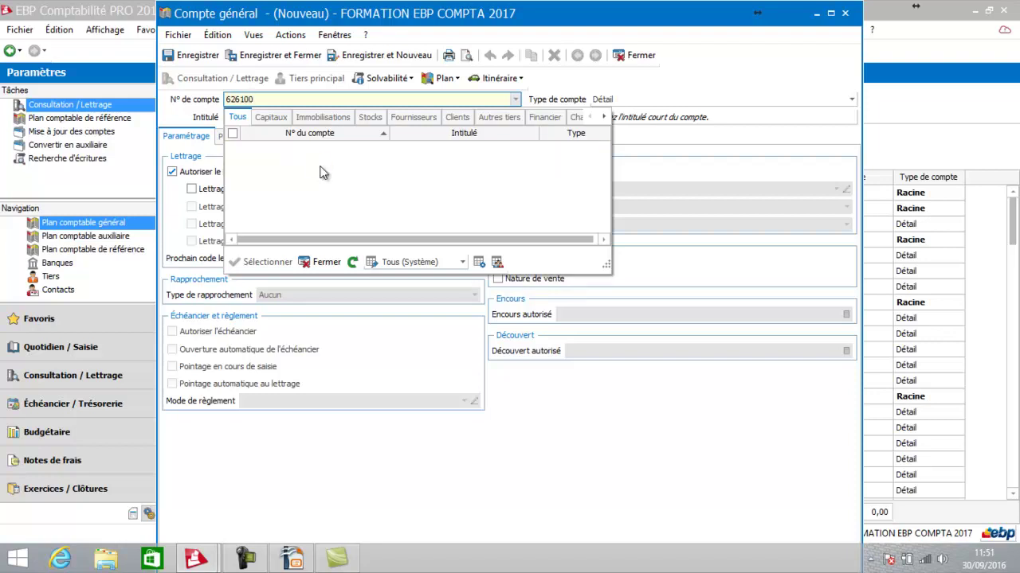
{"action": "left_click", "coordinate": [325, 262]}
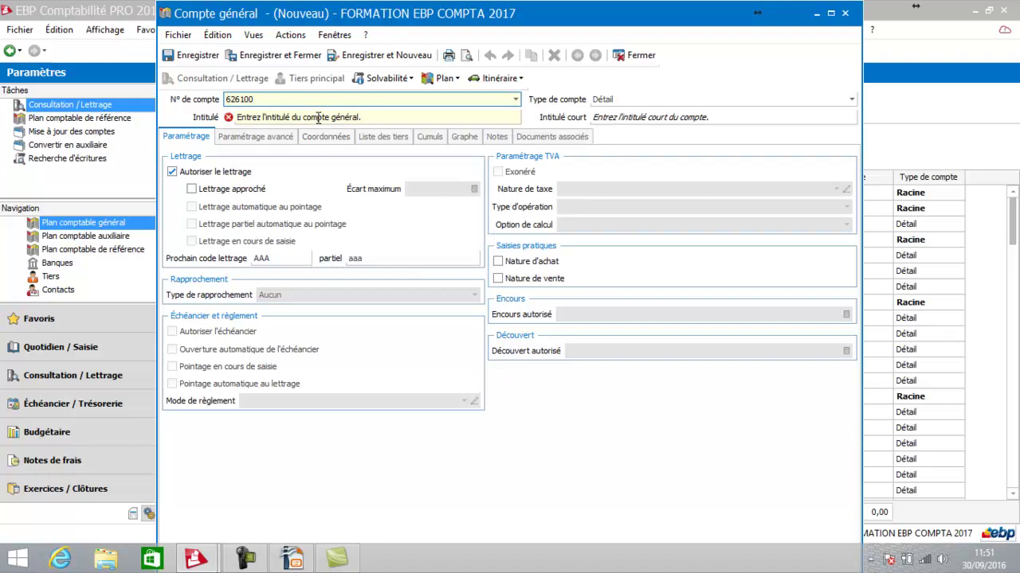
Step: Set the title of account 626100 to "Portable orange", then save and close the account
{"action": "left_click", "coordinate": [318, 117]}
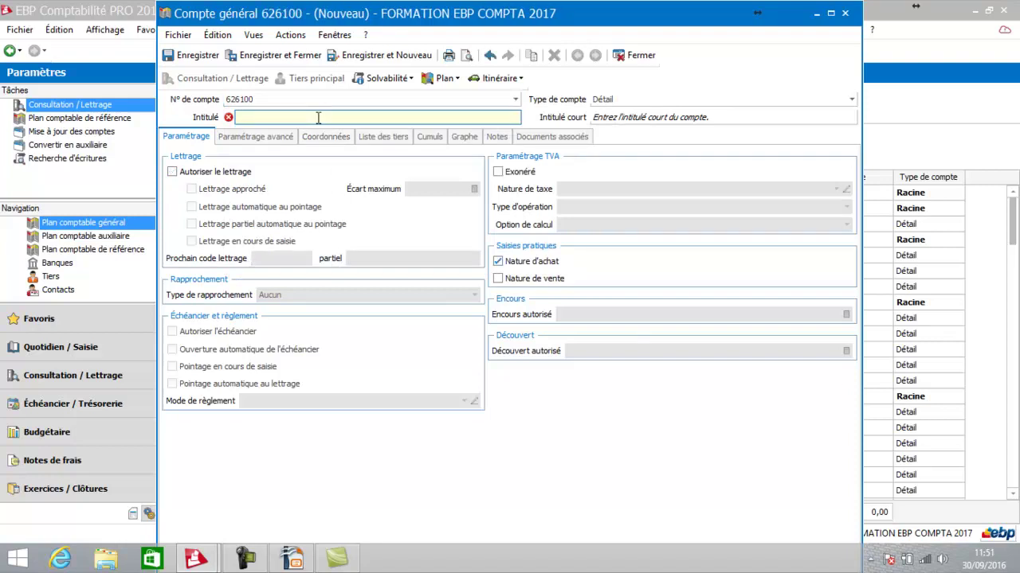
{"action": "type", "text": "Portable orange"}
{"action": "key", "text": "Tab"}
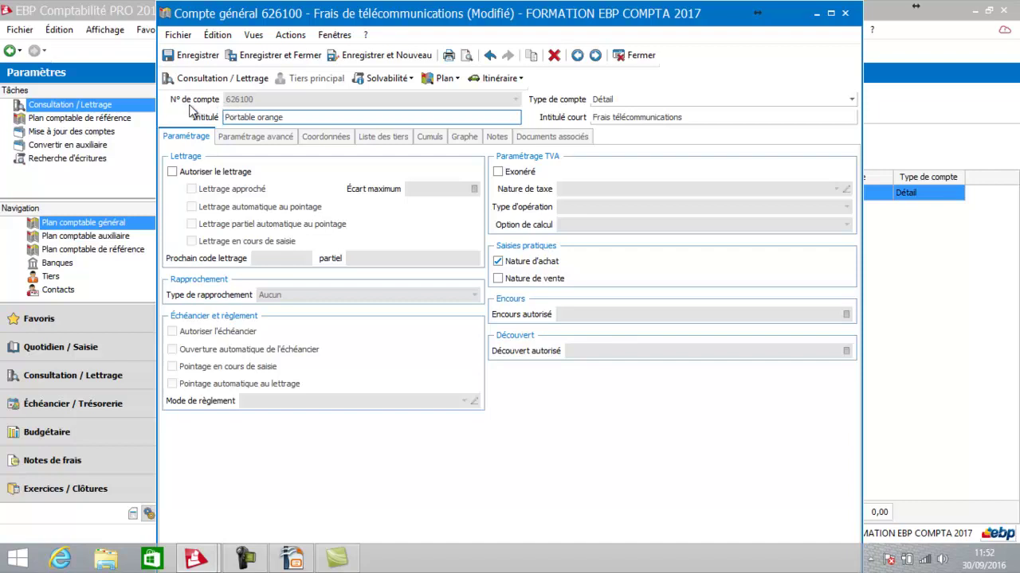
{"action": "left_click", "coordinate": [296, 56]}
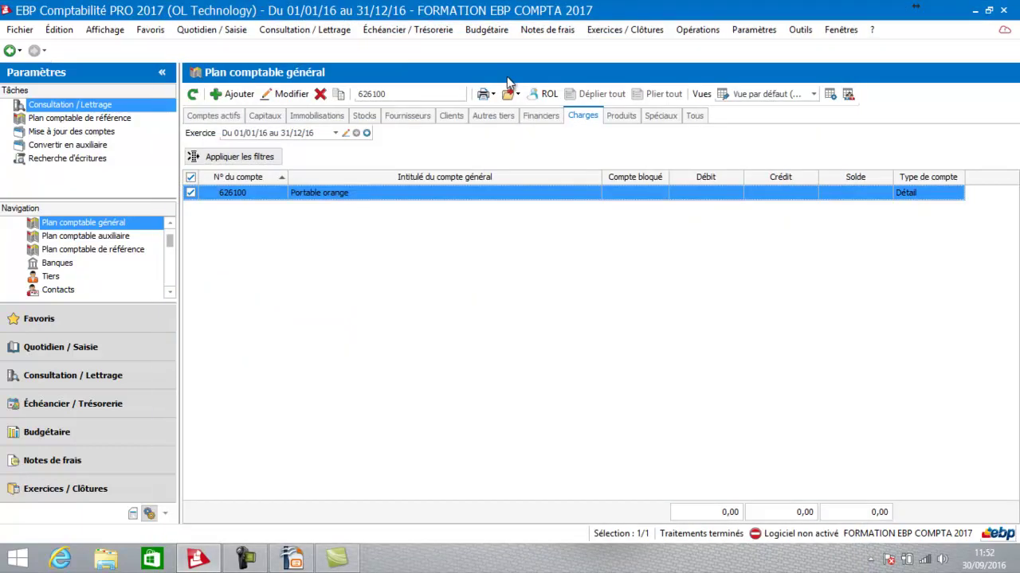
Step: Display the product accounts of the general chart and clear the 626100 search
{"action": "left_click", "coordinate": [622, 116]}
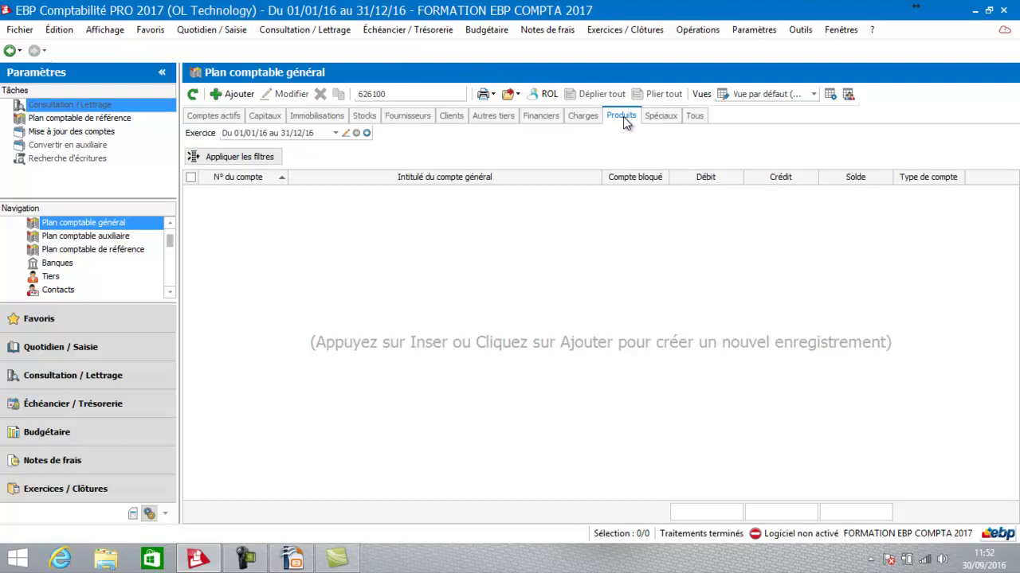
{"action": "left_click", "coordinate": [398, 93]}
{"action": "key", "text": "BackSpace"}
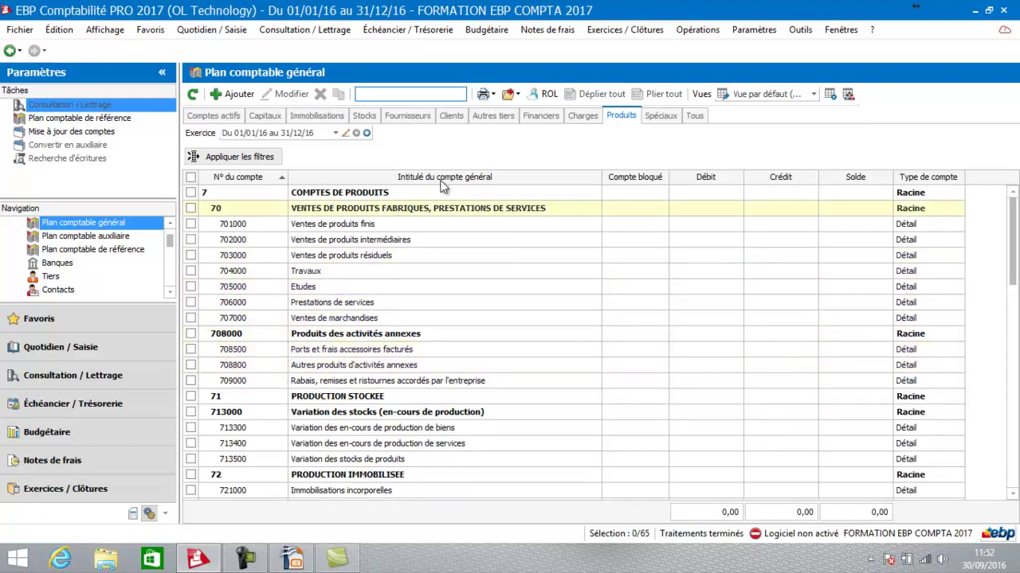
Step: Review the product accounts, highlighting "Ventes de marchandises" and "Prestations de services", and return to the expense accounts
{"action": "left_click_drag", "start_coordinate": [1014, 229], "coordinate": [1014, 251]}
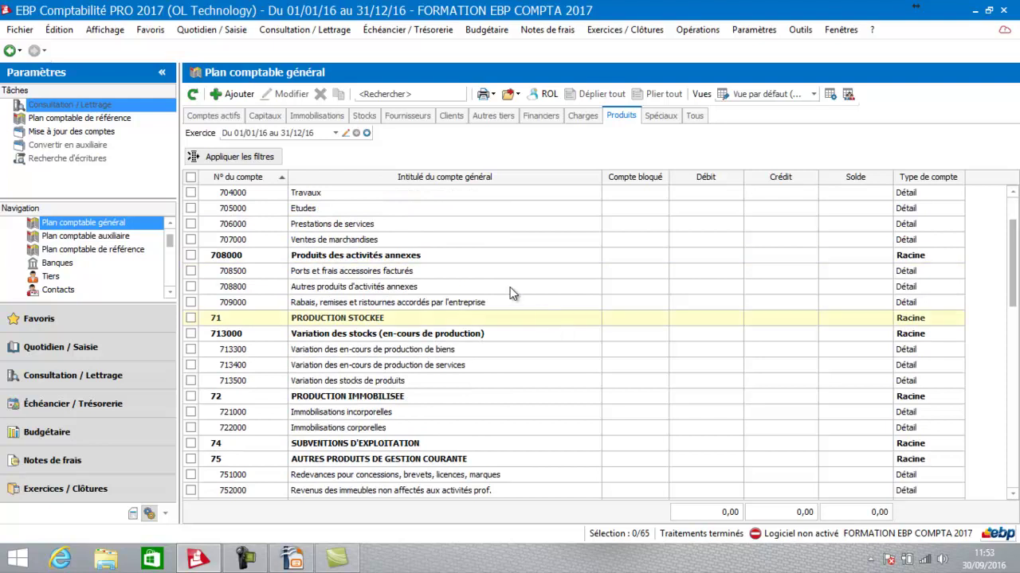
{"action": "left_click", "coordinate": [430, 241]}
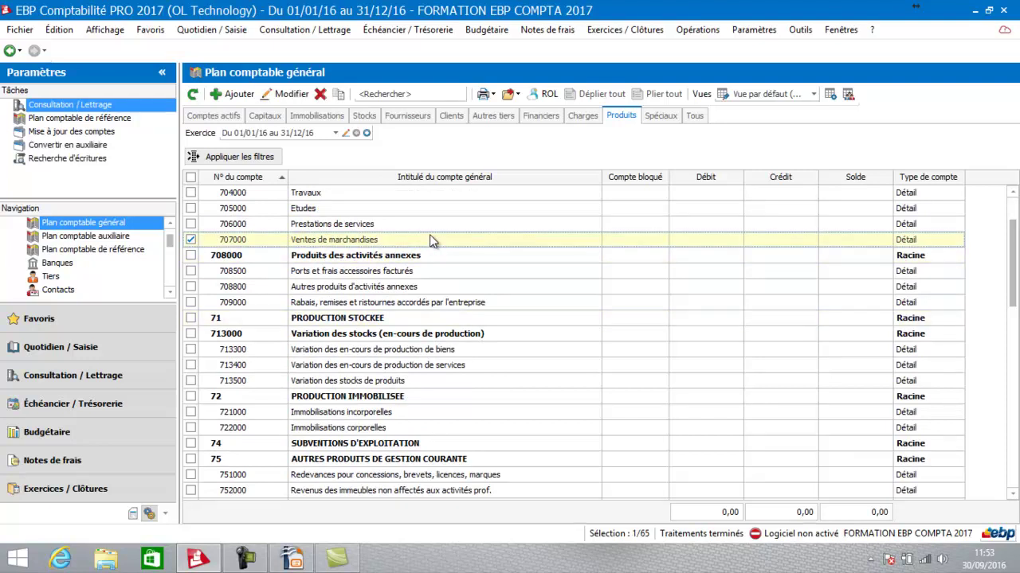
{"action": "left_click", "coordinate": [449, 227]}
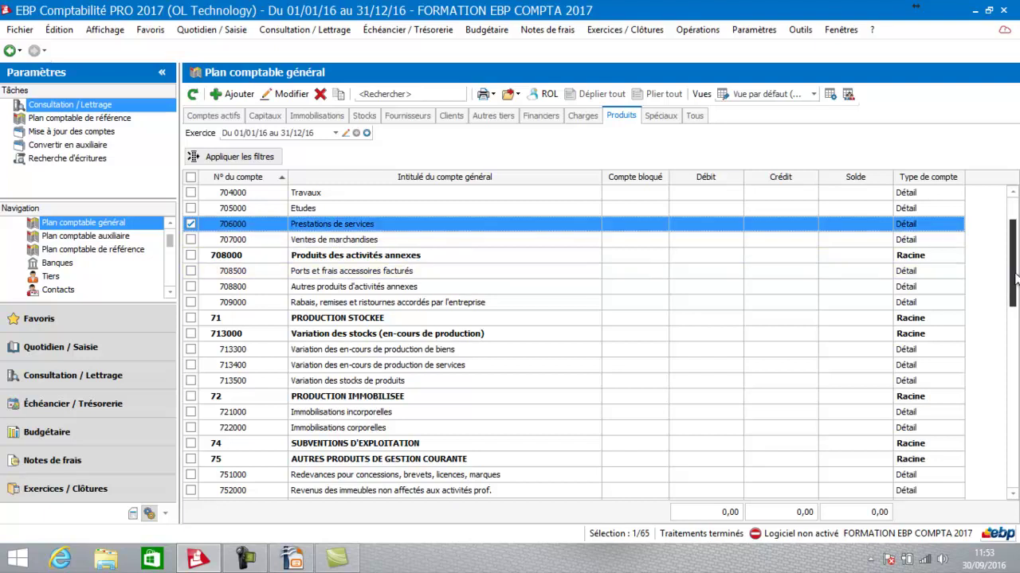
{"action": "left_click_drag", "start_coordinate": [1014, 275], "coordinate": [1016, 265]}
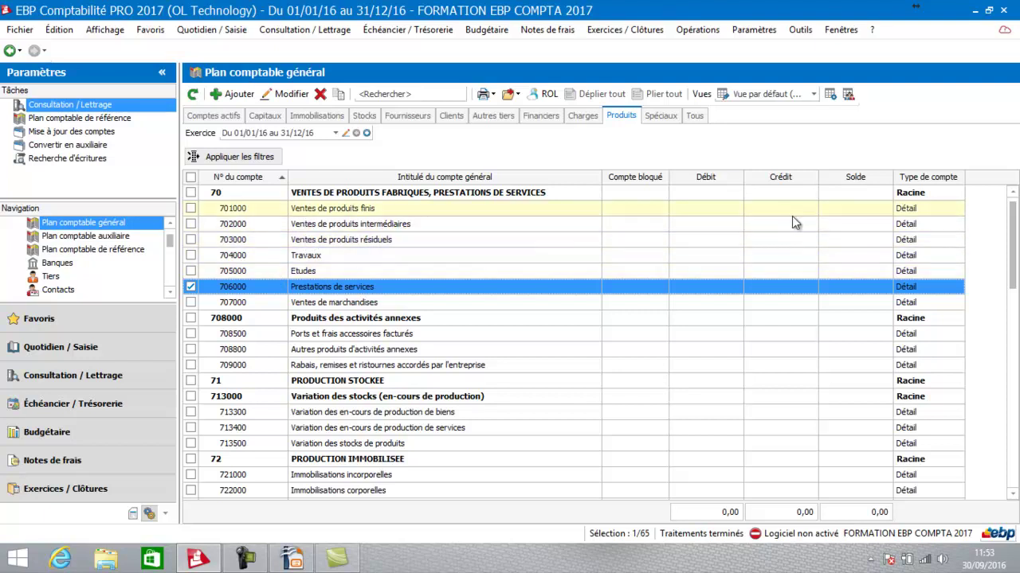
{"action": "left_click_drag", "start_coordinate": [1014, 228], "coordinate": [1016, 201]}
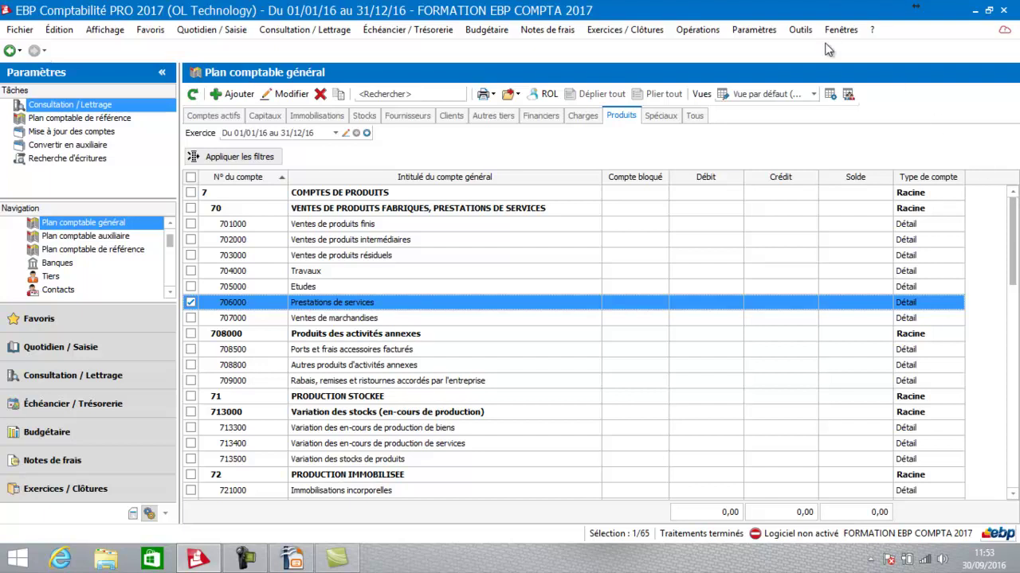
{"action": "left_click", "coordinate": [590, 116]}
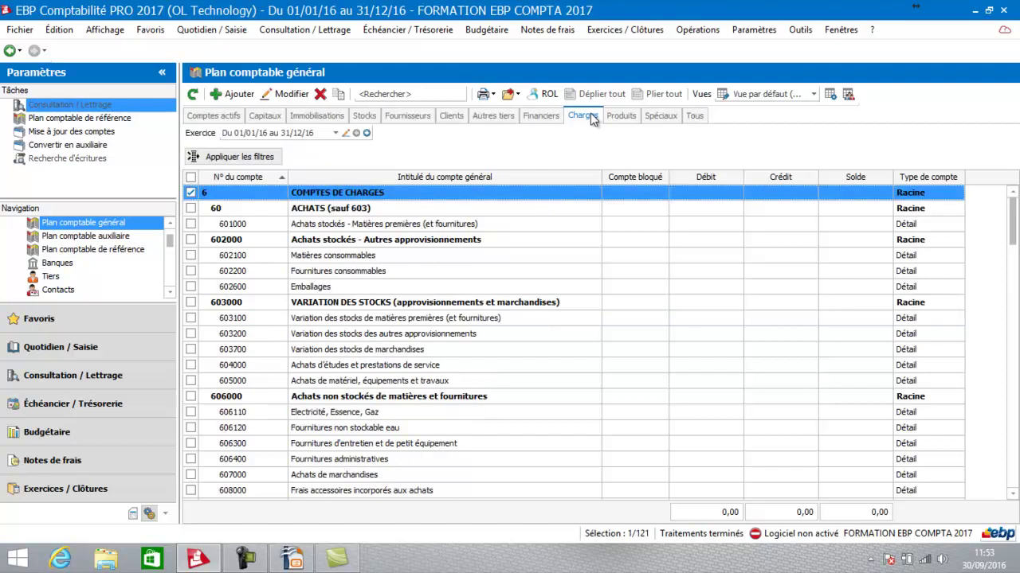